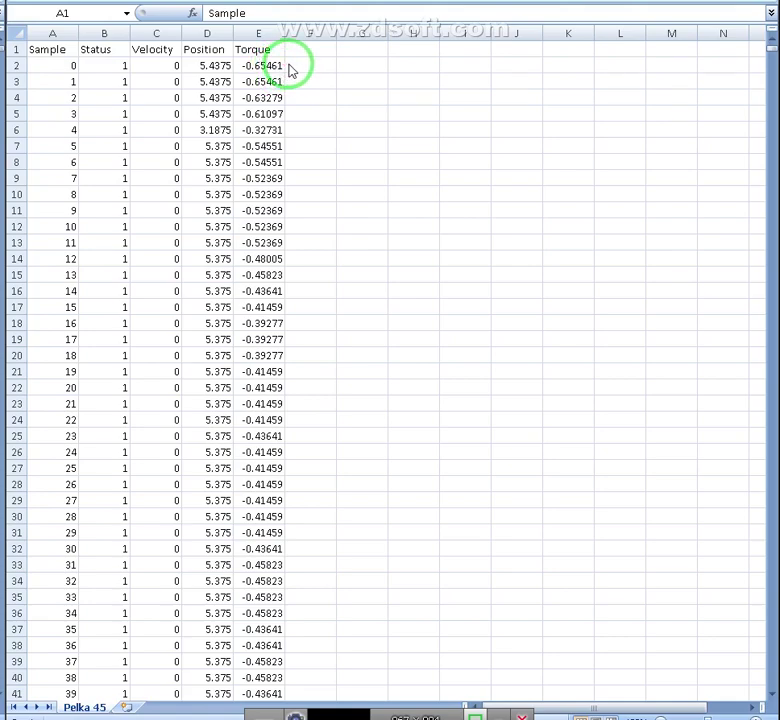
Add the heading Work (J) in the empty cell after Torque.
{"action": "left_click_drag", "start_coordinate": [285, 68], "coordinate": [92, 88]}
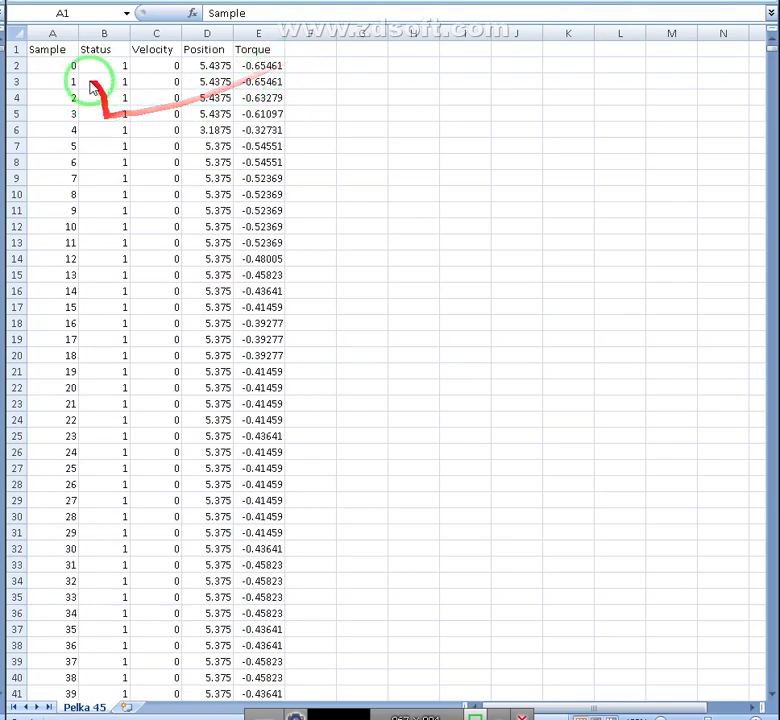
{"action": "left_click", "coordinate": [321, 51]}
{"action": "type", "text": "Work ("}
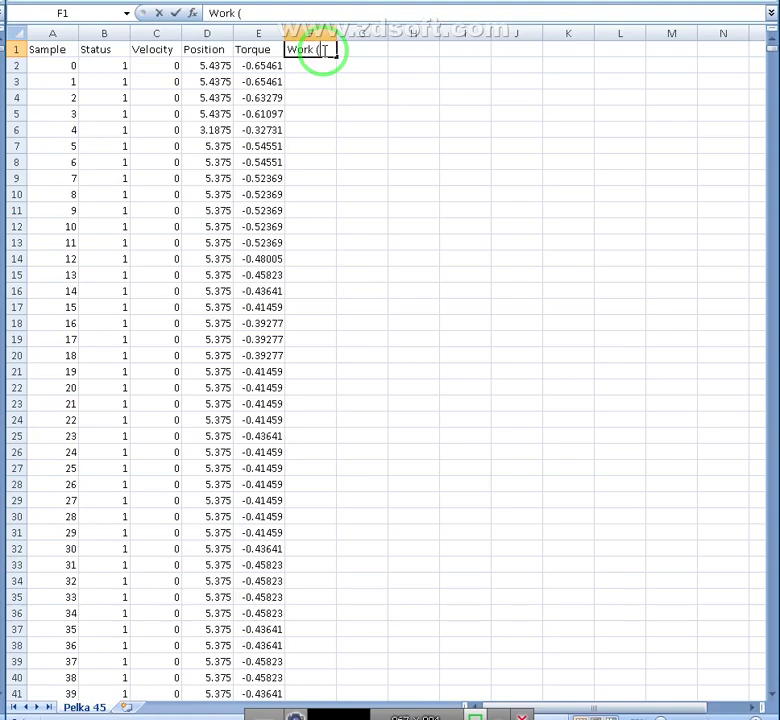
{"action": "type", "text": "J)"}
{"action": "key", "text": "Left"}
{"action": "key", "text": "Left"}
{"action": "key", "text": "Left"}
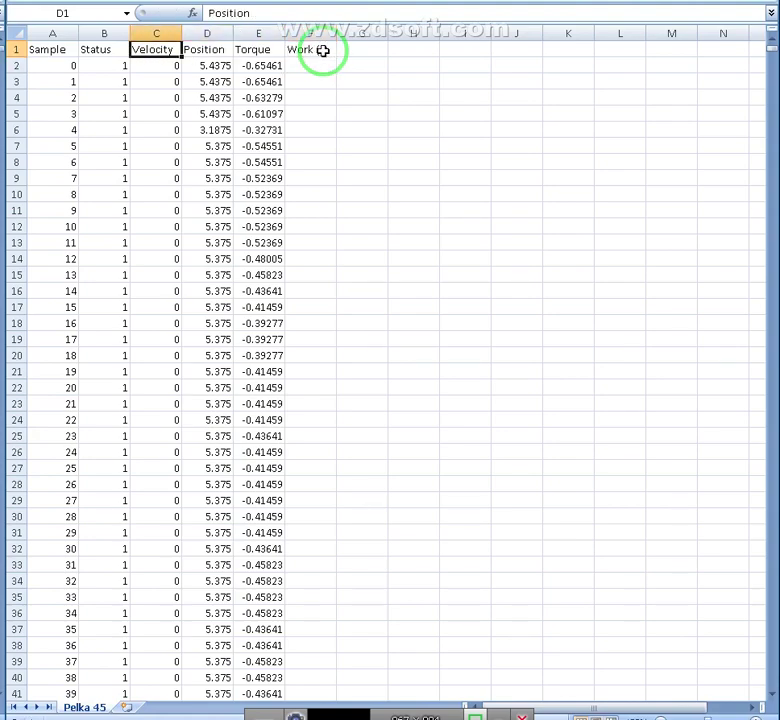
Insert an empty column before Status and head it Time (ms).
{"action": "left_click", "coordinate": [104, 30]}
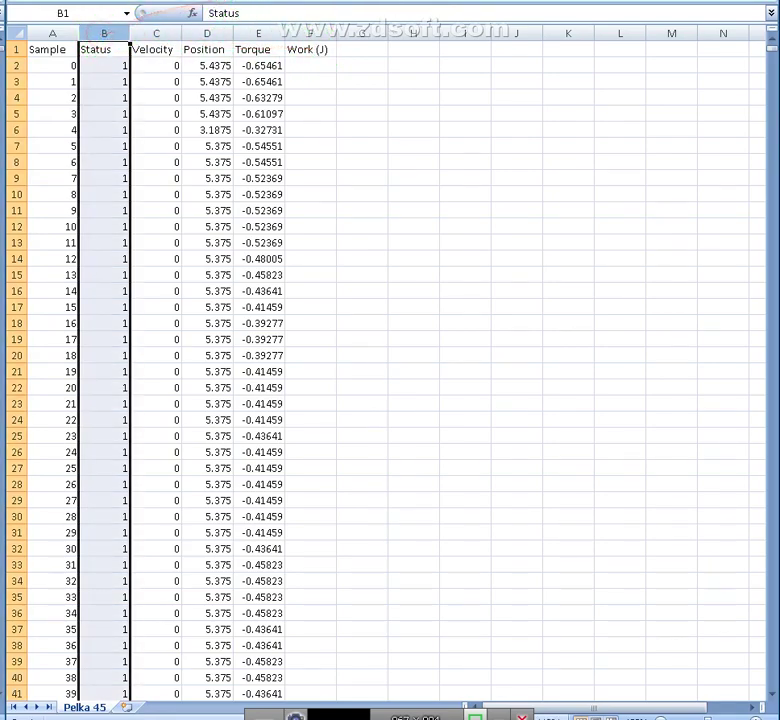
{"action": "key", "text": "ctrl+shift+plus"}
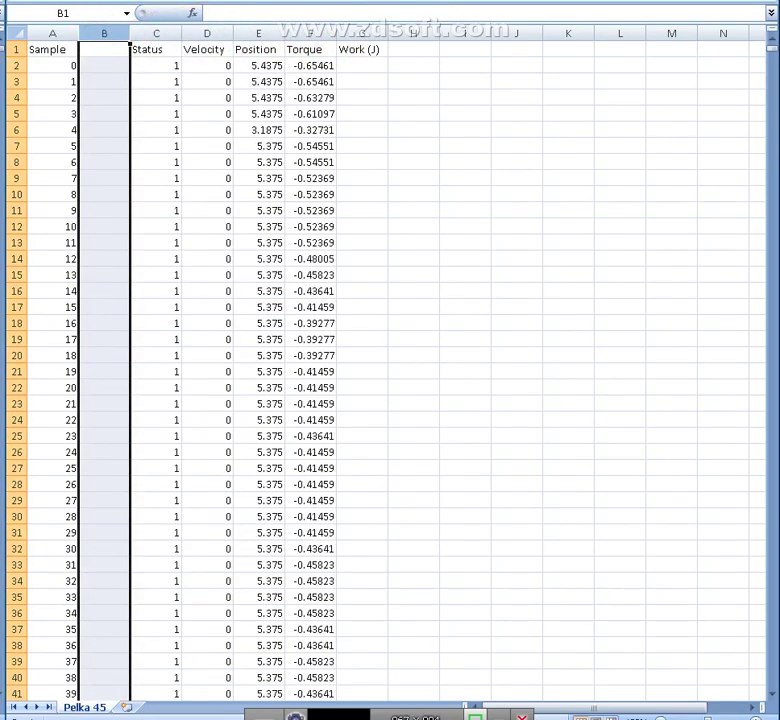
{"action": "left_click", "coordinate": [107, 51]}
{"action": "type", "text": "Time (ms"}
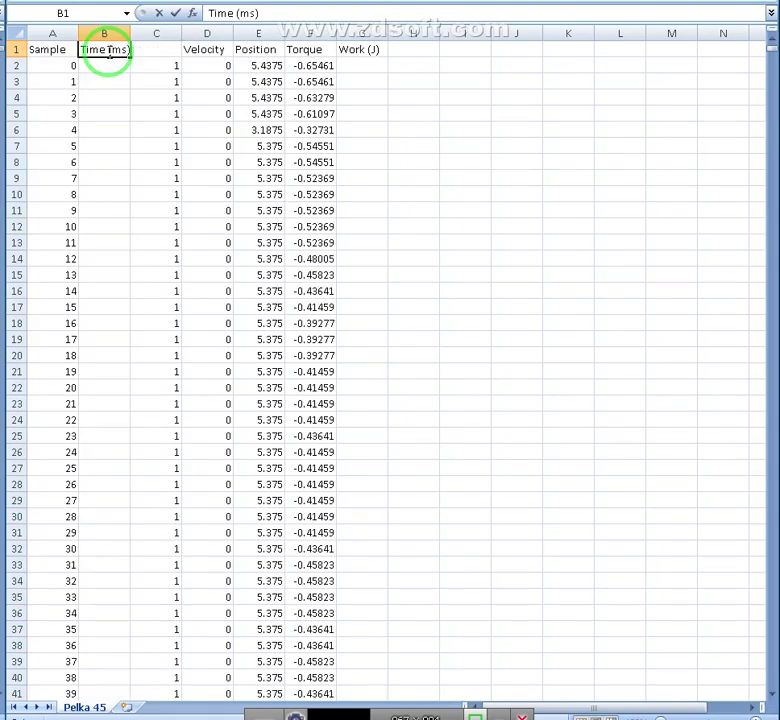
{"action": "key", "text": "Return"}
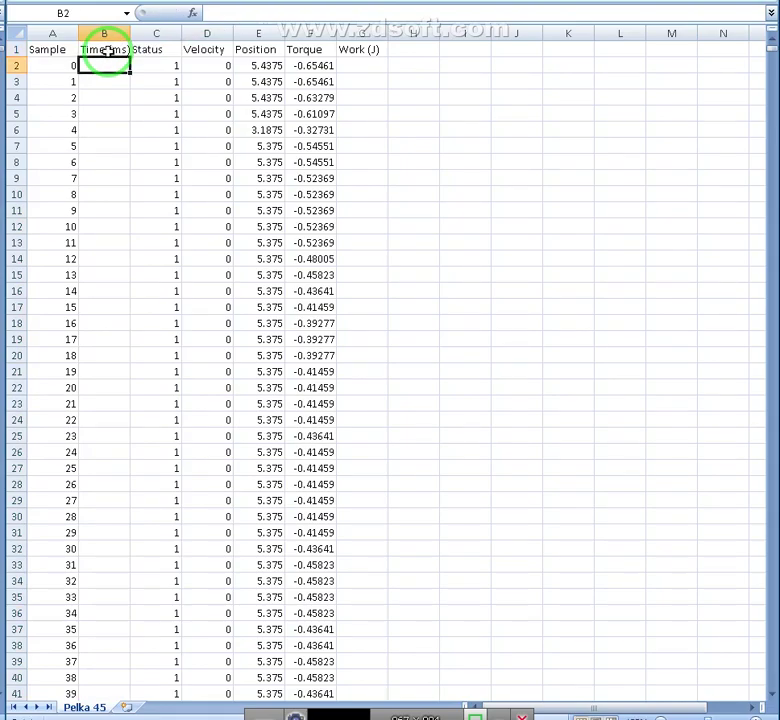
{"action": "left_click", "coordinate": [107, 51]}
{"action": "key", "text": "Return"}
{"action": "scroll", "coordinate": [151, 216], "scroll_direction": "down", "scroll_amount": 1}
{"action": "scroll", "coordinate": [151, 216], "scroll_direction": "up", "scroll_amount": 1}
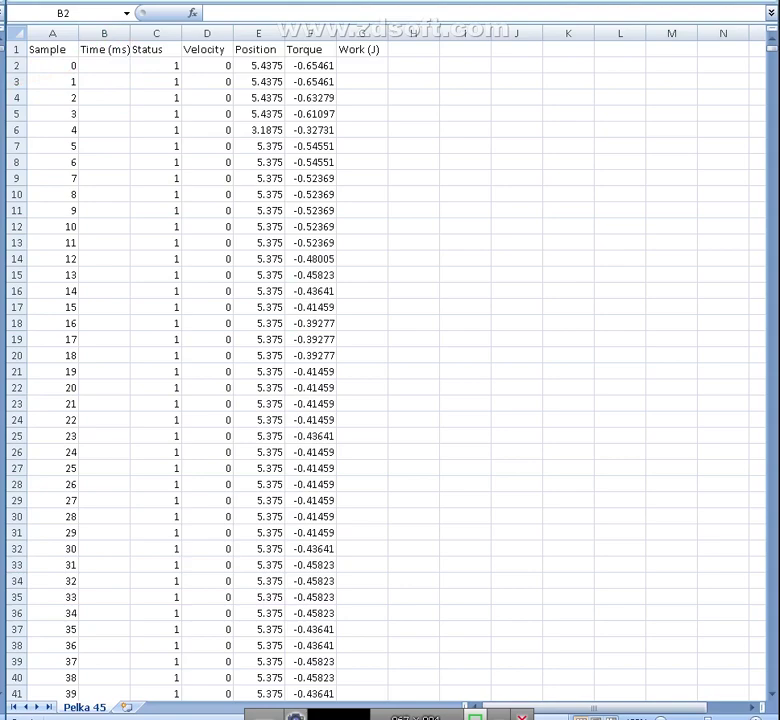
Enter =A2/100 in B2 and fill it down the whole Time (ms) column.
{"action": "left_click", "coordinate": [112, 62]}
{"action": "type", "text": "="}
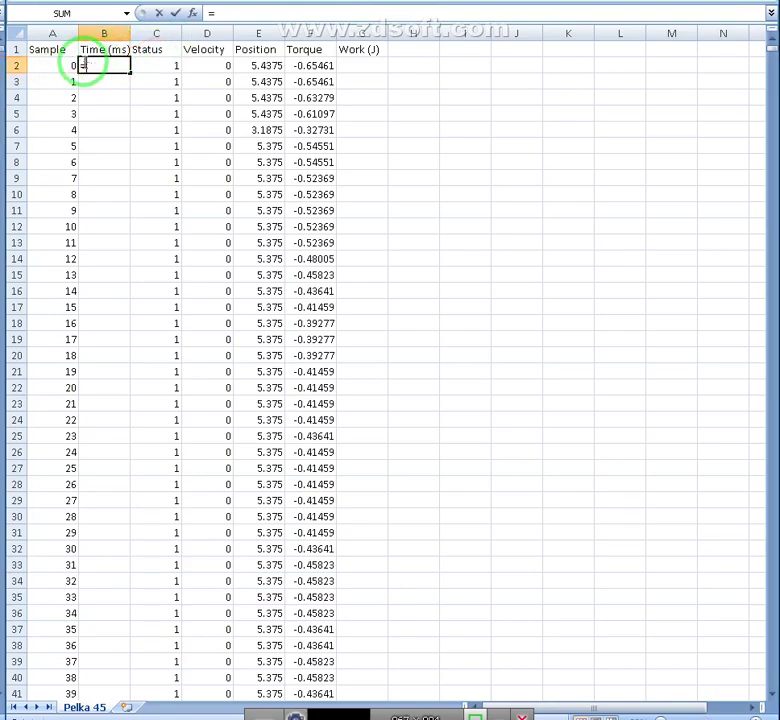
{"action": "left_click", "coordinate": [63, 65]}
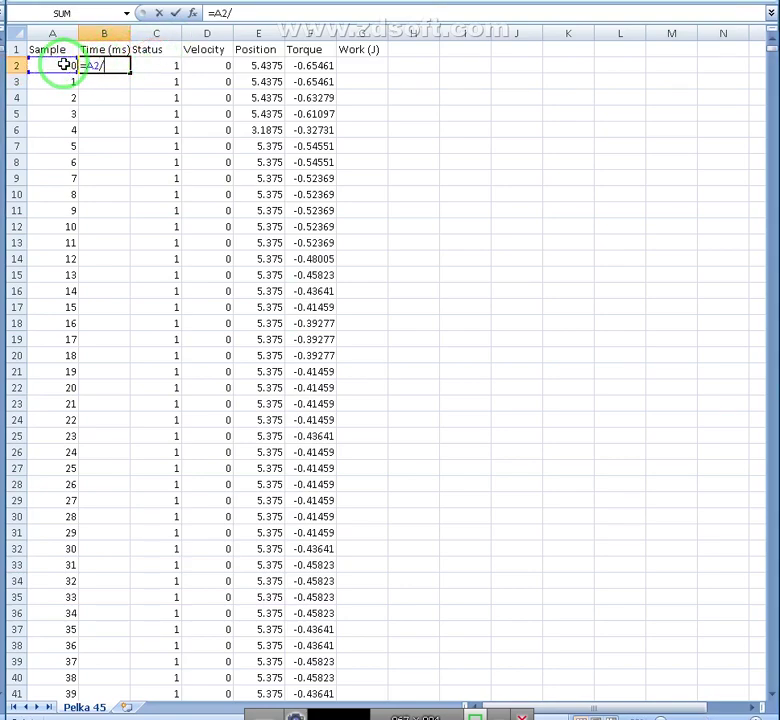
{"action": "type", "text": "/100"}
{"action": "key", "text": "Return"}
{"action": "key", "text": "Up"}
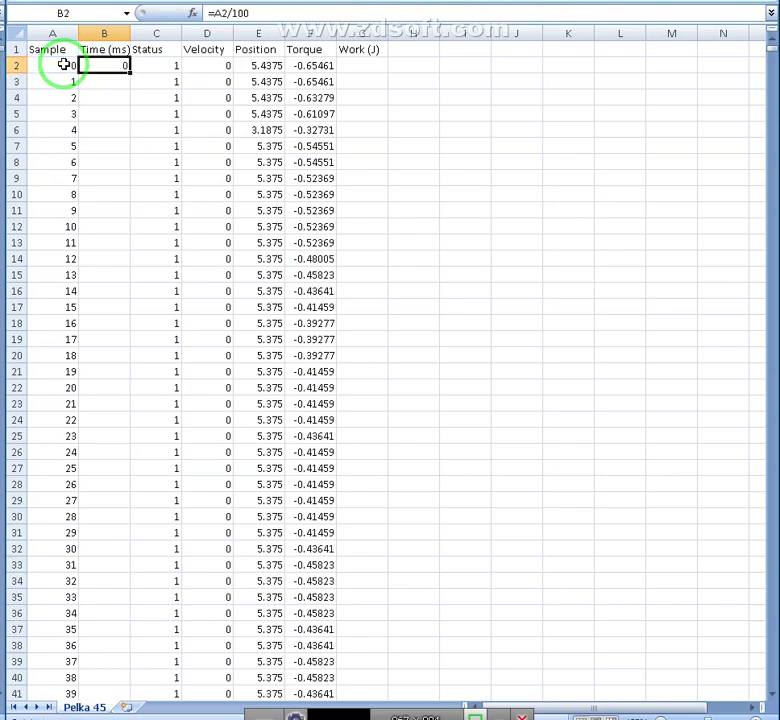
{"action": "double_click", "coordinate": [131, 73]}
{"action": "left_click", "coordinate": [117, 80]}
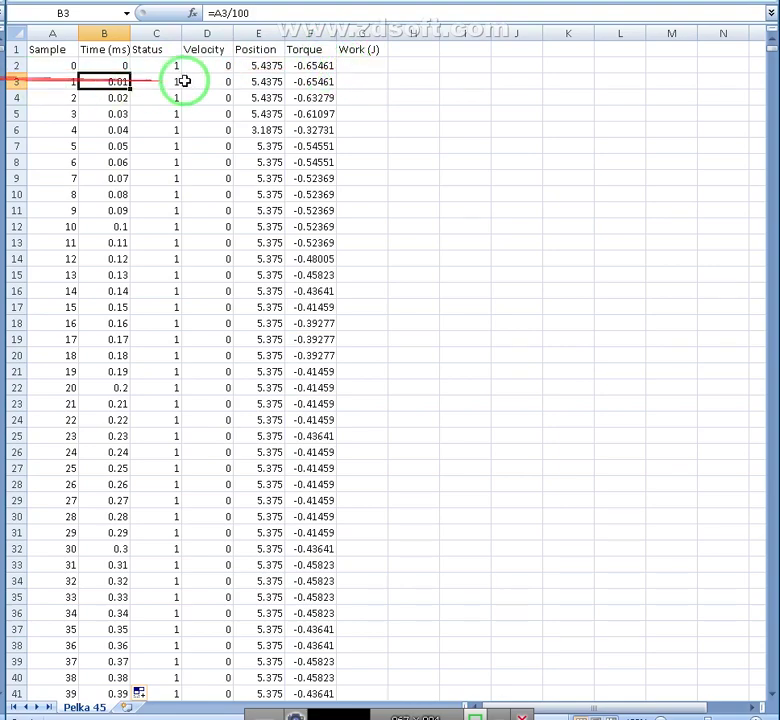
{"action": "left_click", "coordinate": [137, 129]}
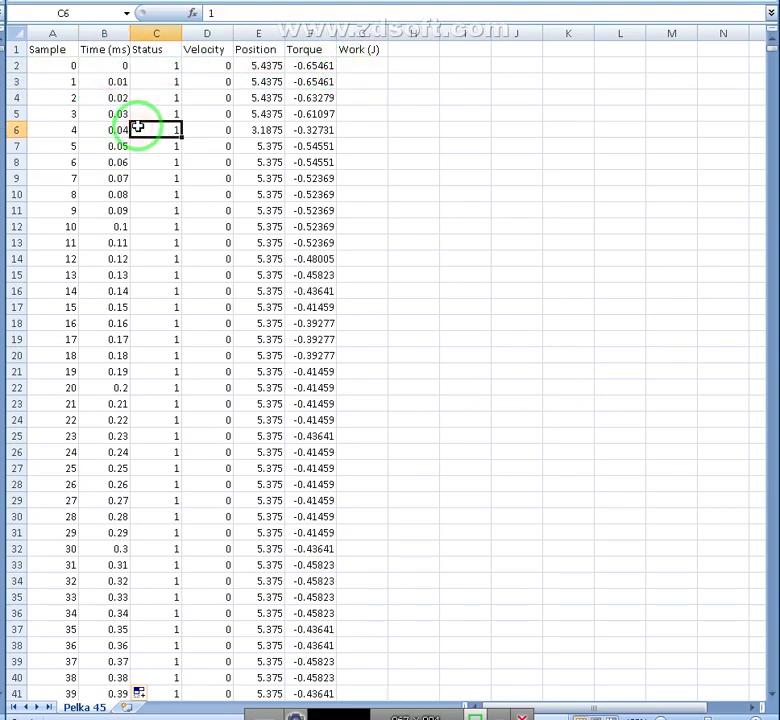
{"action": "scroll", "coordinate": [160, 126], "scroll_direction": "down", "scroll_amount": 2}
{"action": "scroll", "coordinate": [281, 170], "scroll_direction": "down", "scroll_amount": 1}
{"action": "scroll", "coordinate": [281, 170], "scroll_direction": "down", "scroll_amount": 4}
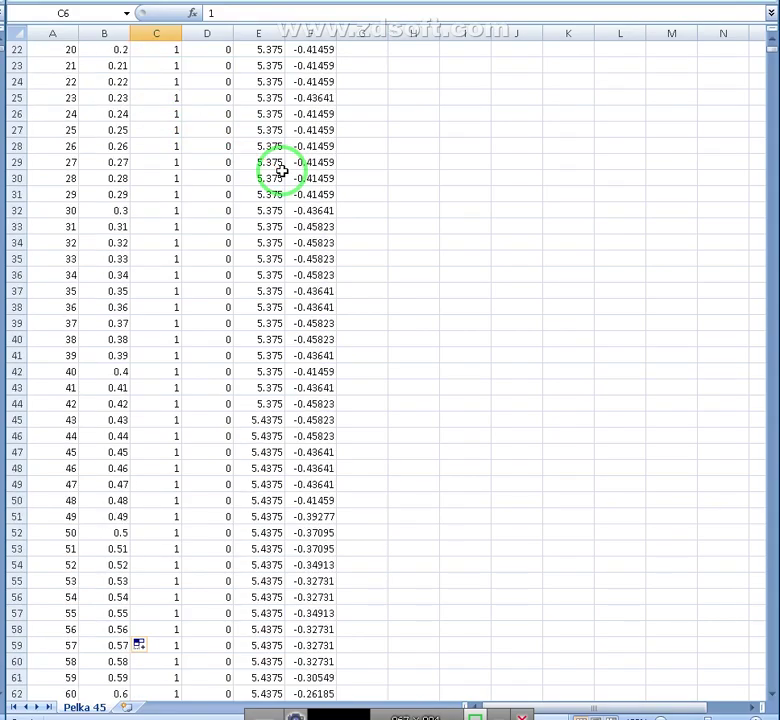
{"action": "scroll", "coordinate": [281, 170], "scroll_direction": "up", "scroll_amount": 7}
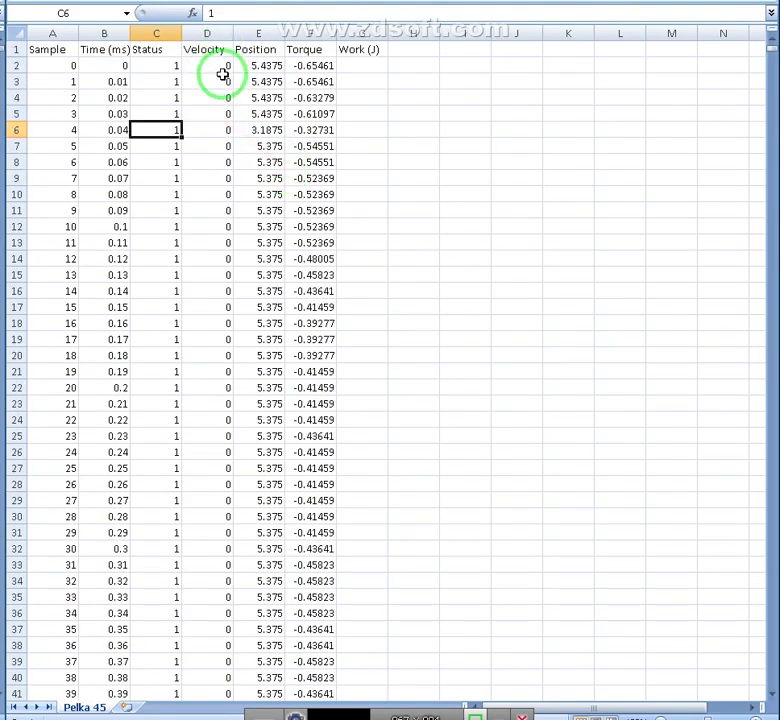
{"action": "scroll", "coordinate": [219, 73], "scroll_direction": "down", "scroll_amount": 5}
{"action": "scroll", "coordinate": [213, 98], "scroll_direction": "up", "scroll_amount": 5}
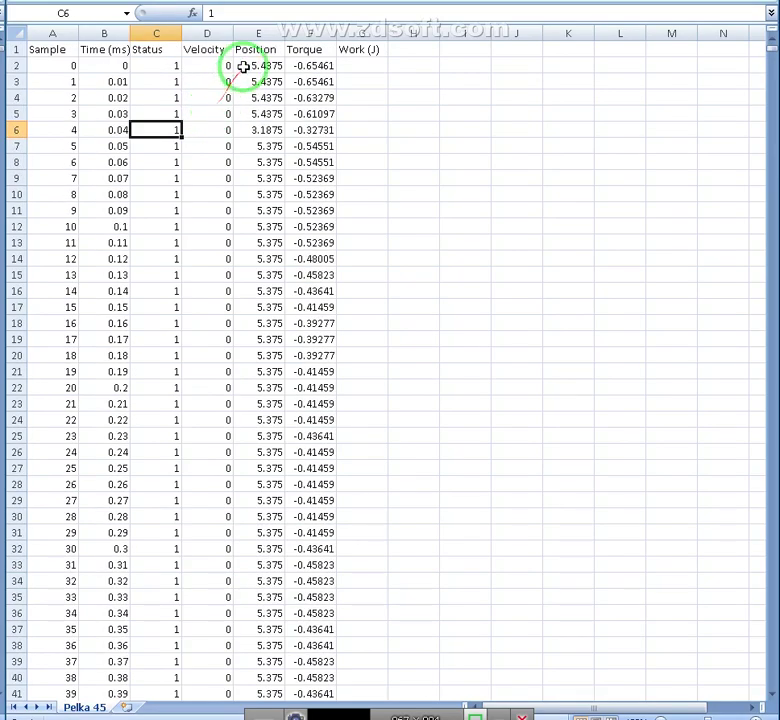
{"action": "scroll", "coordinate": [246, 78], "scroll_direction": "down", "scroll_amount": 20}
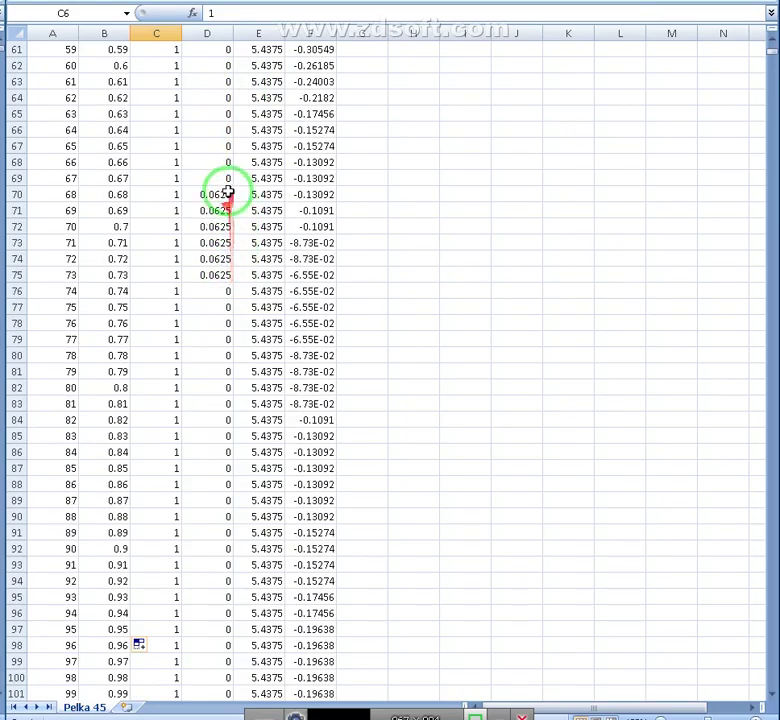
{"action": "scroll", "coordinate": [231, 203], "scroll_direction": "down", "scroll_amount": 4}
{"action": "scroll", "coordinate": [231, 203], "scroll_direction": "down", "scroll_amount": 17}
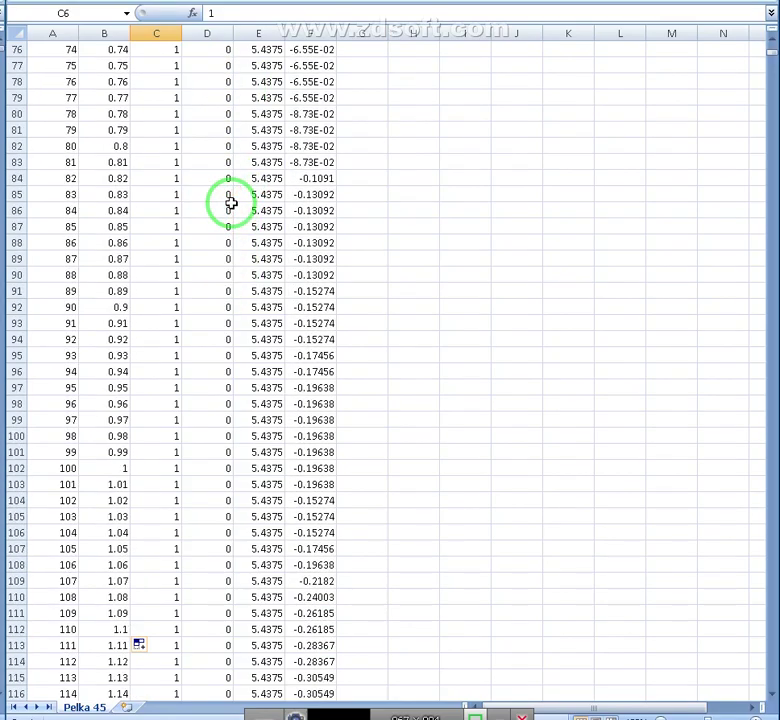
{"action": "scroll", "coordinate": [231, 204], "scroll_direction": "down", "scroll_amount": 17}
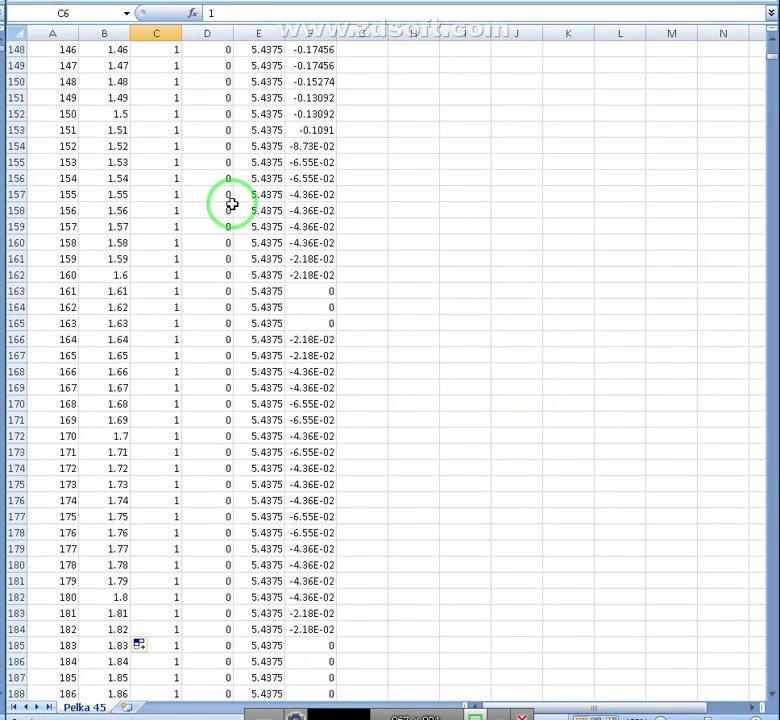
{"action": "key", "text": "Page_Down"}
{"action": "key", "text": "Page_Down"}
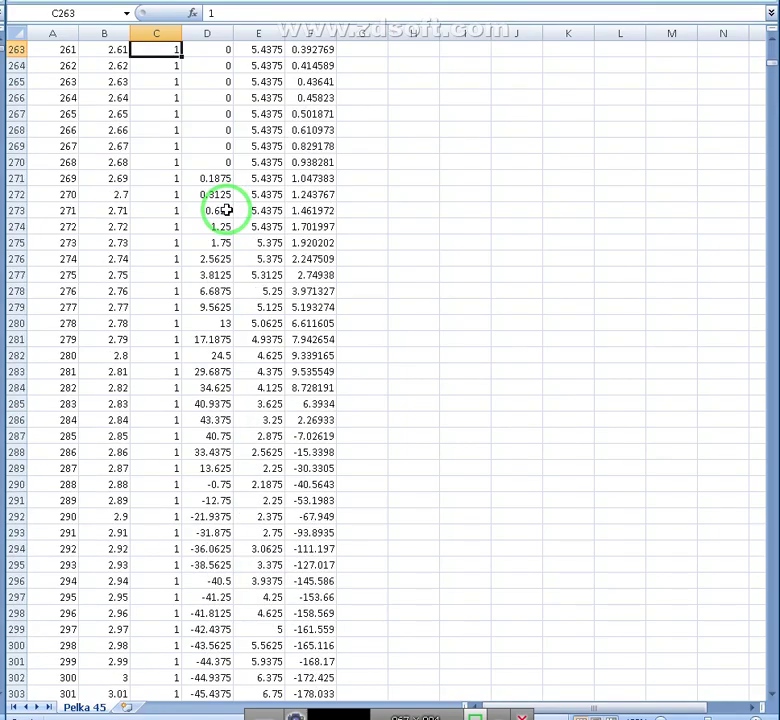
{"action": "left_click", "coordinate": [228, 226]}
{"action": "scroll", "coordinate": [234, 170], "scroll_direction": "down", "scroll_amount": 1}
{"action": "scroll", "coordinate": [235, 169], "scroll_direction": "down", "scroll_amount": 3}
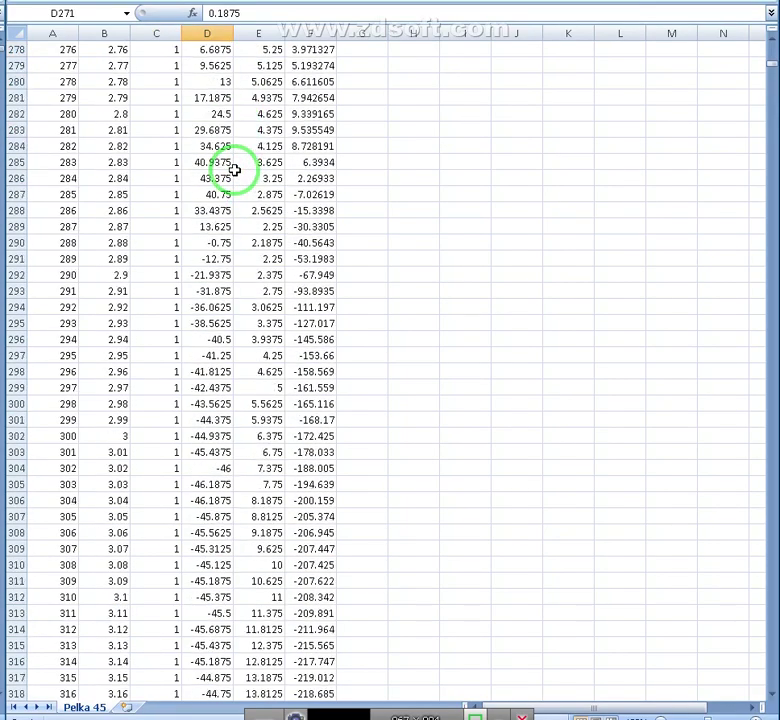
{"action": "scroll", "coordinate": [232, 174], "scroll_direction": "up", "scroll_amount": 6}
{"action": "mouse_move", "coordinate": [232, 174]}
{"action": "left_mouse_down"}
{"action": "mouse_move", "coordinate": [216, 191]}
{"action": "mouse_move", "coordinate": [10, 208]}
{"action": "left_mouse_up"}
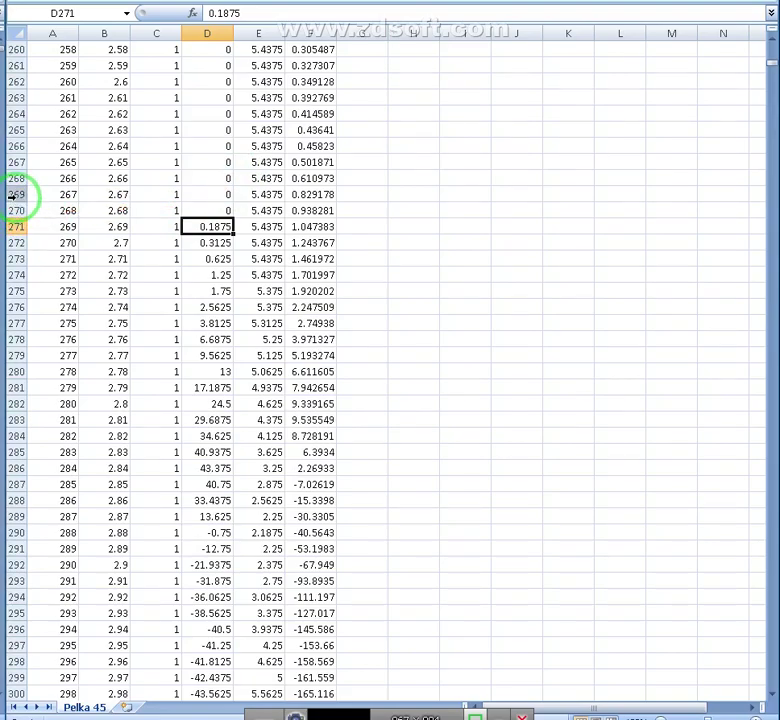
Insert two blank rows above the 2.68 s sample row.
{"action": "left_click", "coordinate": [14, 196]}
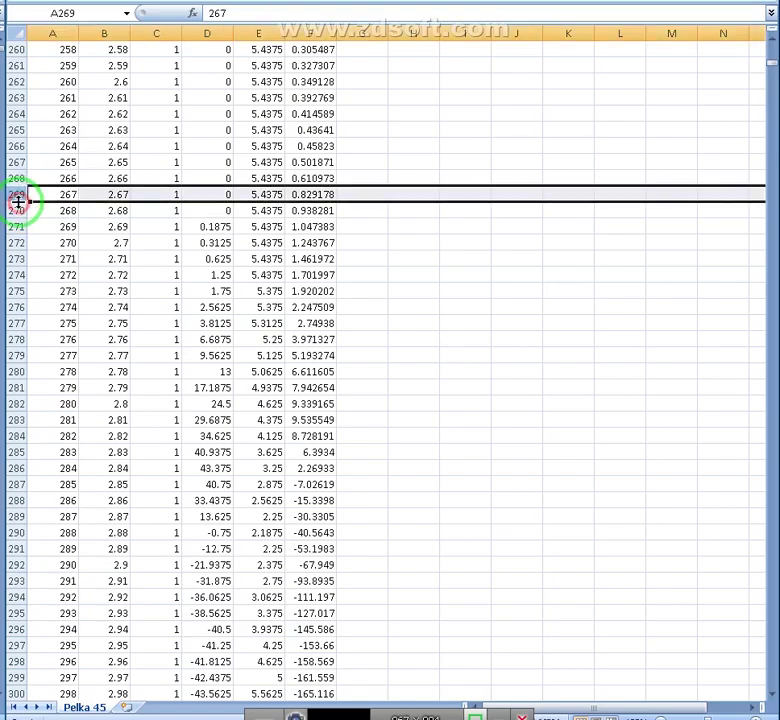
{"action": "left_click", "coordinate": [20, 208]}
{"action": "key", "text": "ctrl+plus"}
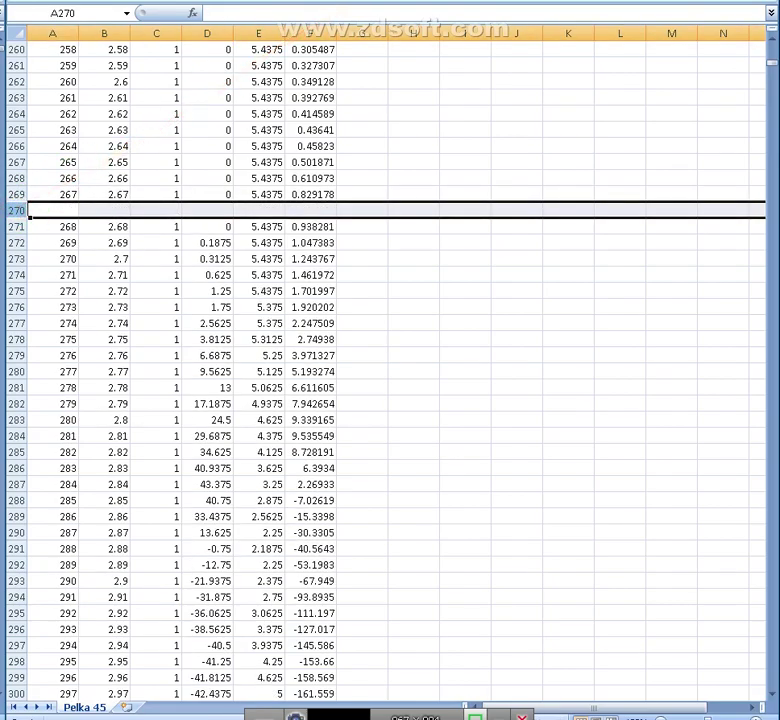
{"action": "key", "text": "ctrl+plus"}
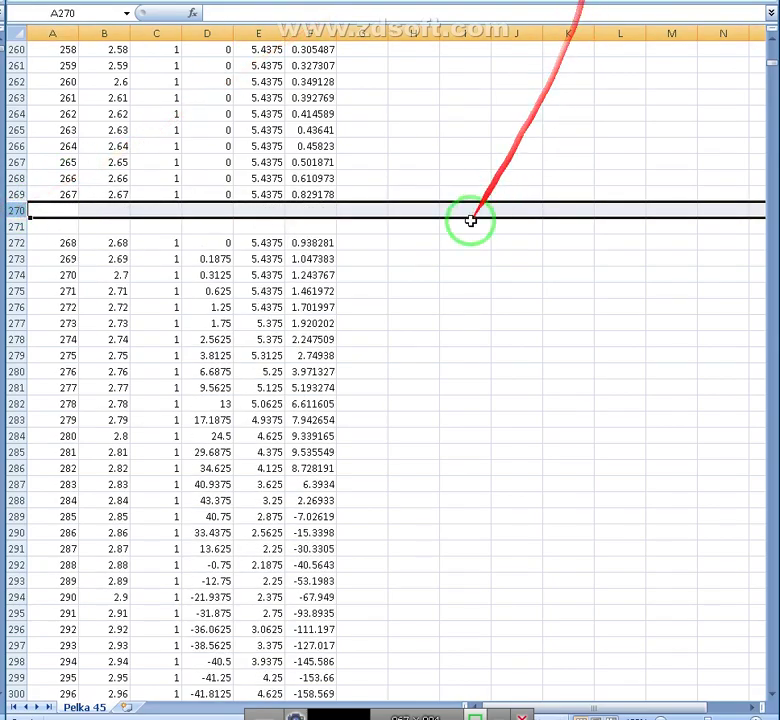
Label the 2.68 s row 'Start Exercise' in the empty cell beside it.
{"action": "left_click", "coordinate": [416, 243]}
{"action": "type", "text": "St"}
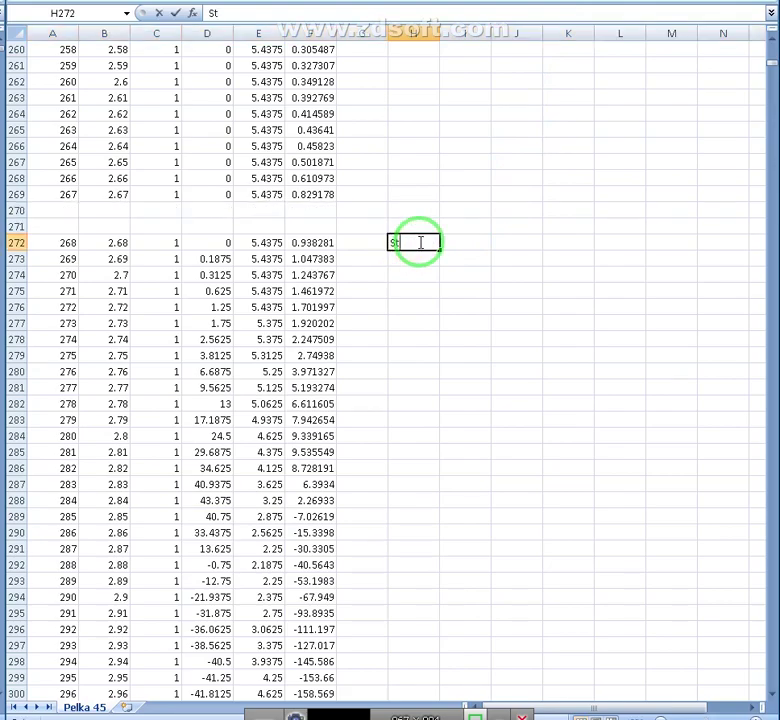
{"action": "type", "text": "art Exerci"}
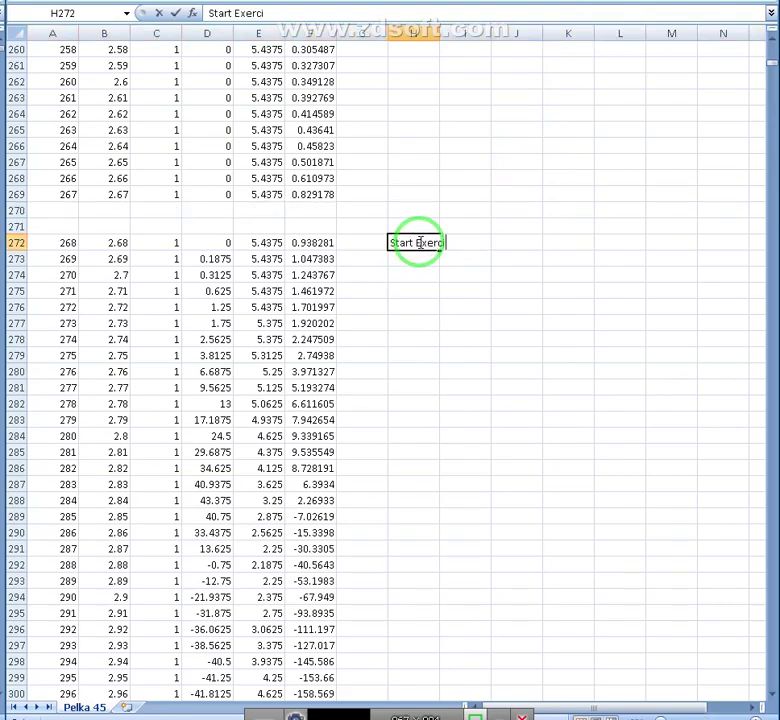
{"action": "type", "text": "se"}
{"action": "key", "text": "Return"}
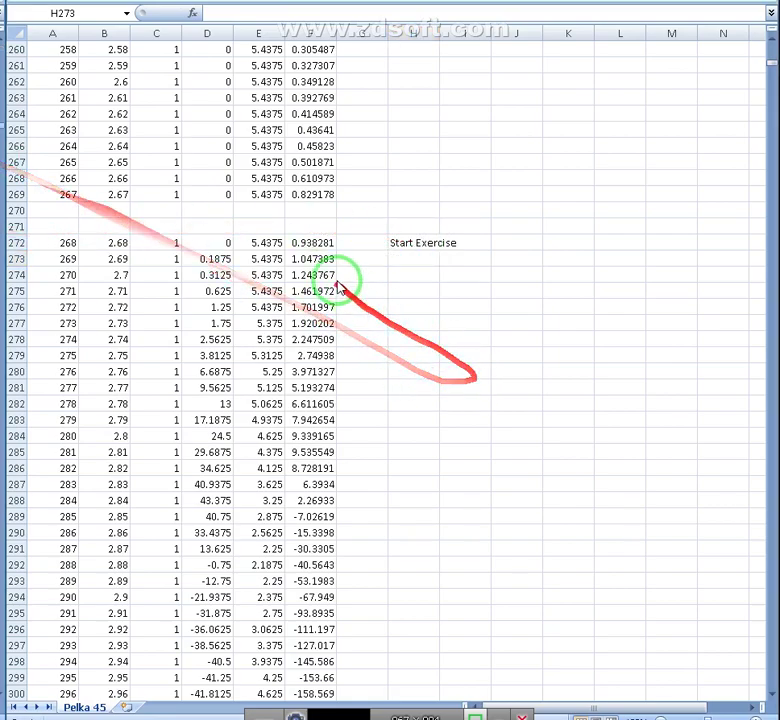
{"action": "left_click", "coordinate": [316, 242]}
Scroll and page through the data down to the 110.5 s row where Velocity returns to 0.
{"action": "scroll", "coordinate": [319, 252], "scroll_direction": "down", "scroll_amount": 5}
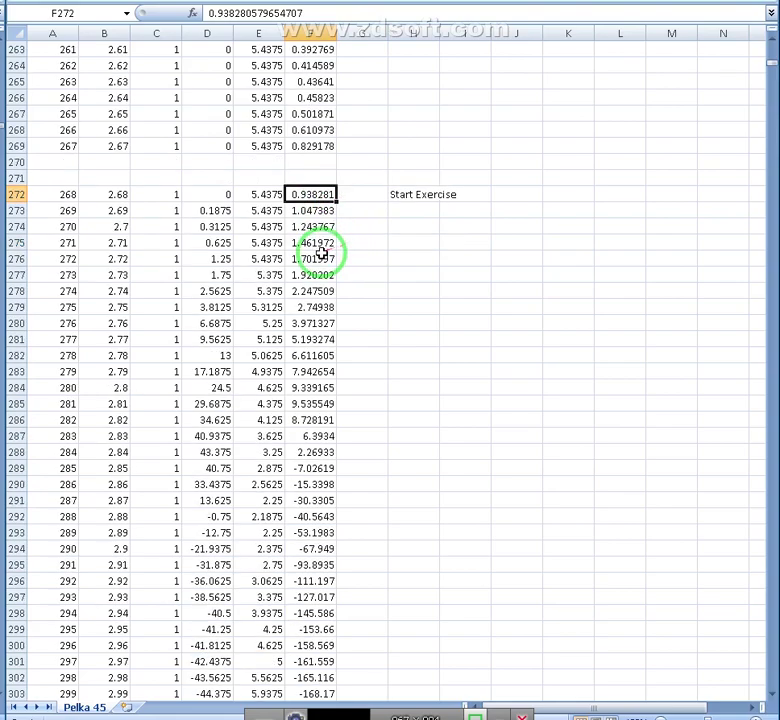
{"action": "scroll", "coordinate": [260, 250], "scroll_direction": "down", "scroll_amount": 1}
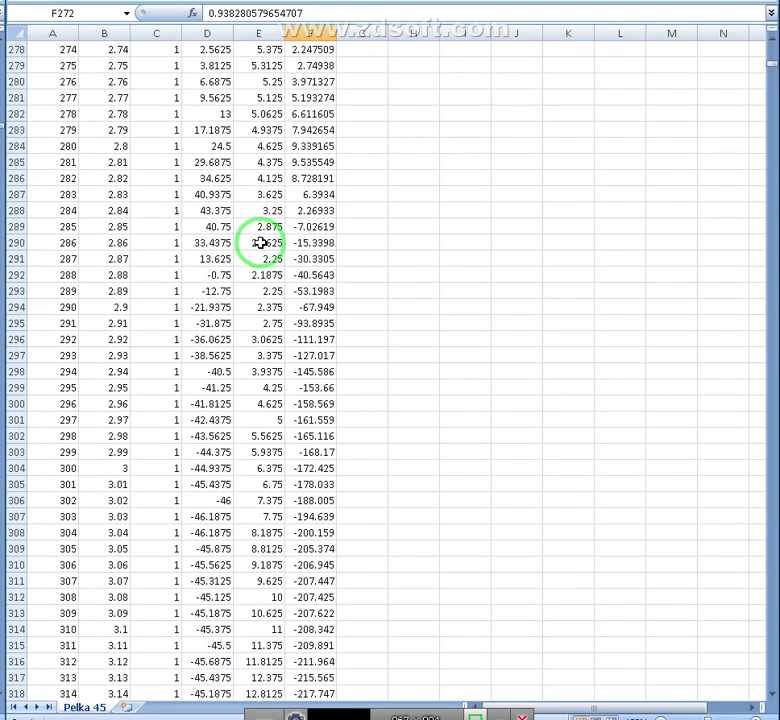
{"action": "left_click", "coordinate": [347, 238]}
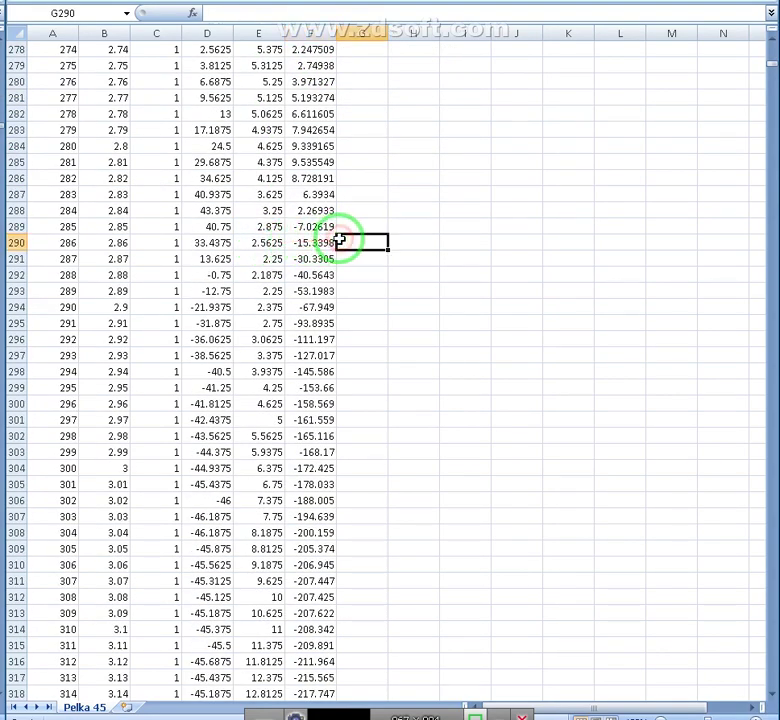
{"action": "key", "text": "Page_Down"}
{"action": "key", "text": "Page_Down"}
{"action": "scroll", "coordinate": [220, 278], "scroll_direction": "down", "scroll_amount": 14}
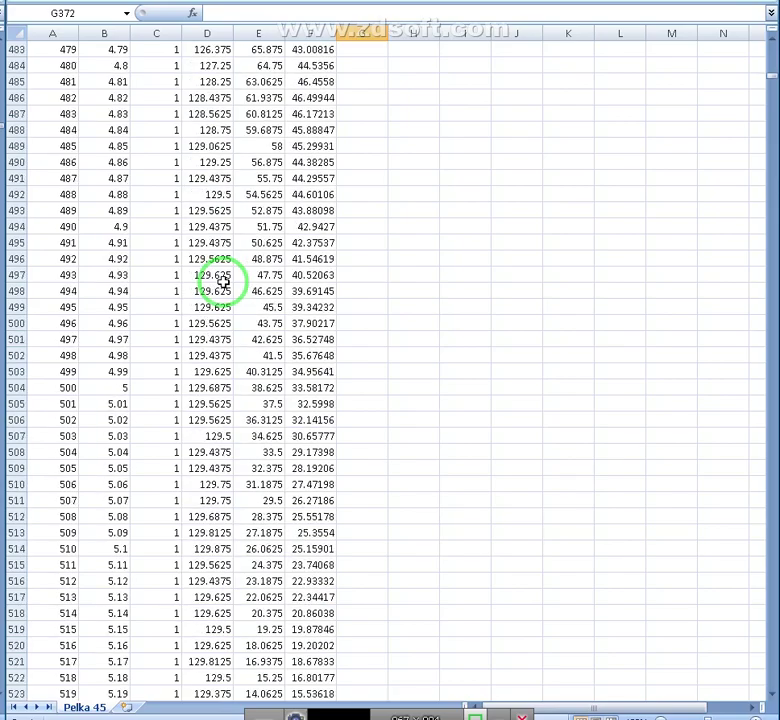
{"action": "scroll", "coordinate": [255, 285], "scroll_direction": "down", "scroll_amount": 12}
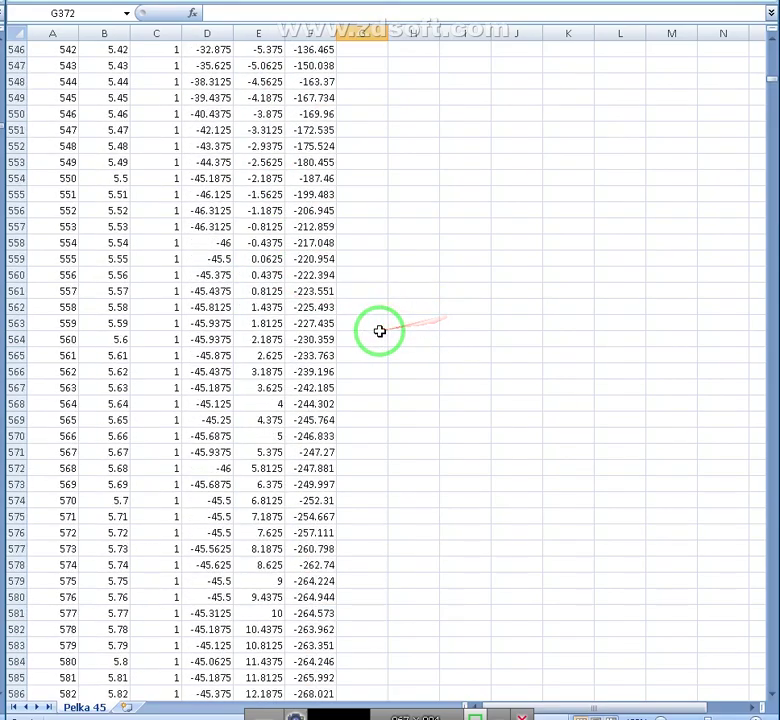
{"action": "scroll", "coordinate": [379, 331], "scroll_direction": "down", "scroll_amount": 6}
{"action": "left_click", "coordinate": [379, 331]}
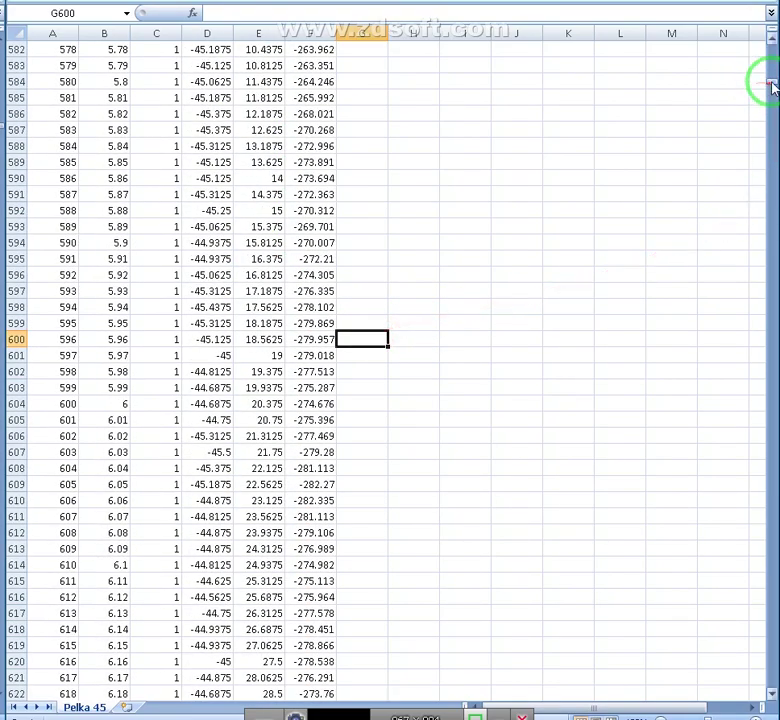
{"action": "left_click_drag", "start_coordinate": [773, 82], "coordinate": [771, 683]}
{"action": "scroll", "coordinate": [369, 400], "scroll_direction": "up", "scroll_amount": 1}
{"action": "scroll", "coordinate": [373, 397], "scroll_direction": "down", "scroll_amount": 14}
{"action": "left_click", "coordinate": [372, 398]}
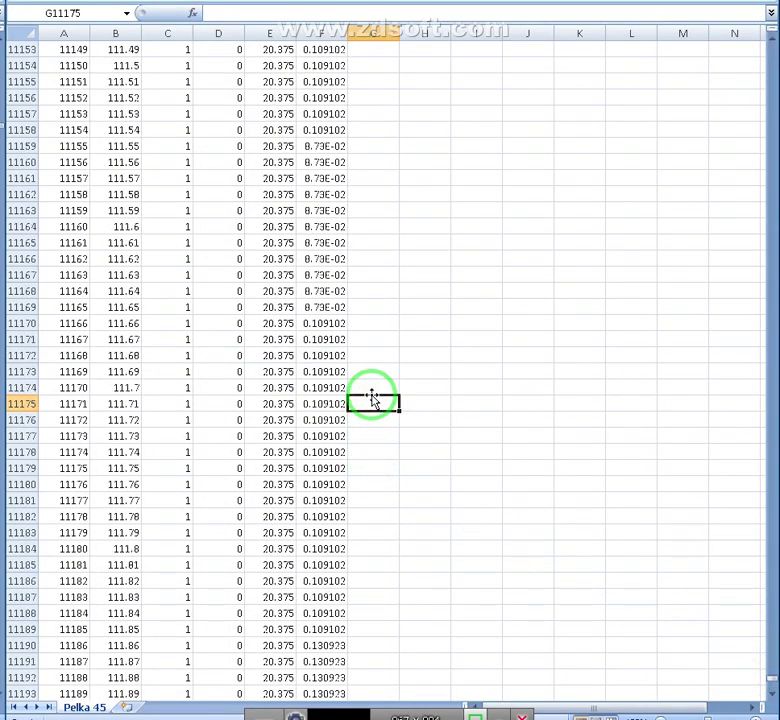
{"action": "key", "text": "Page_Up"}
{"action": "key", "text": "Page_Up"}
{"action": "key", "text": "Page_Up"}
{"action": "key", "text": "Page_Up"}
{"action": "key", "text": "Page_Up"}
{"action": "key", "text": "Page_Up"}
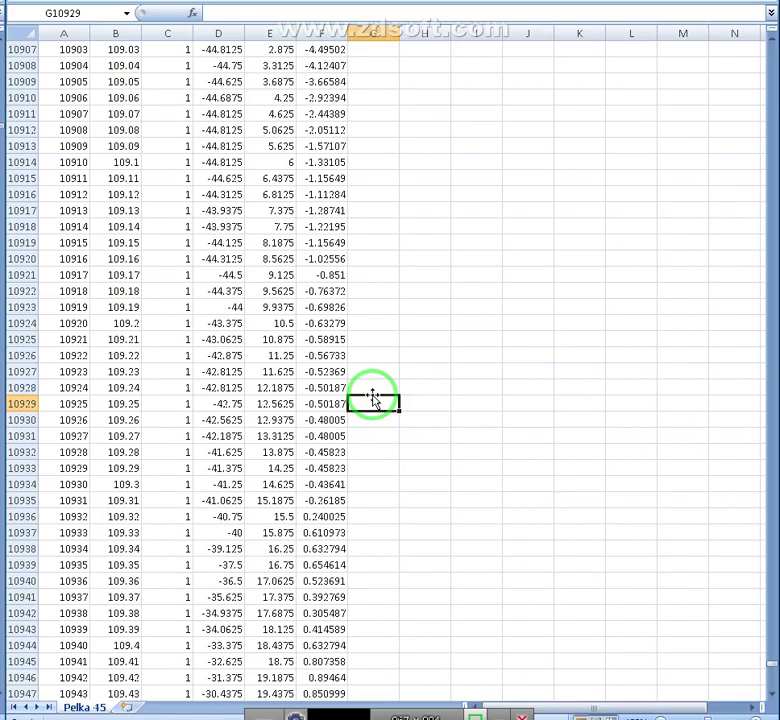
{"action": "key", "text": "Page_Down"}
{"action": "key", "text": "Page_Down"}
{"action": "key", "text": "Page_Down"}
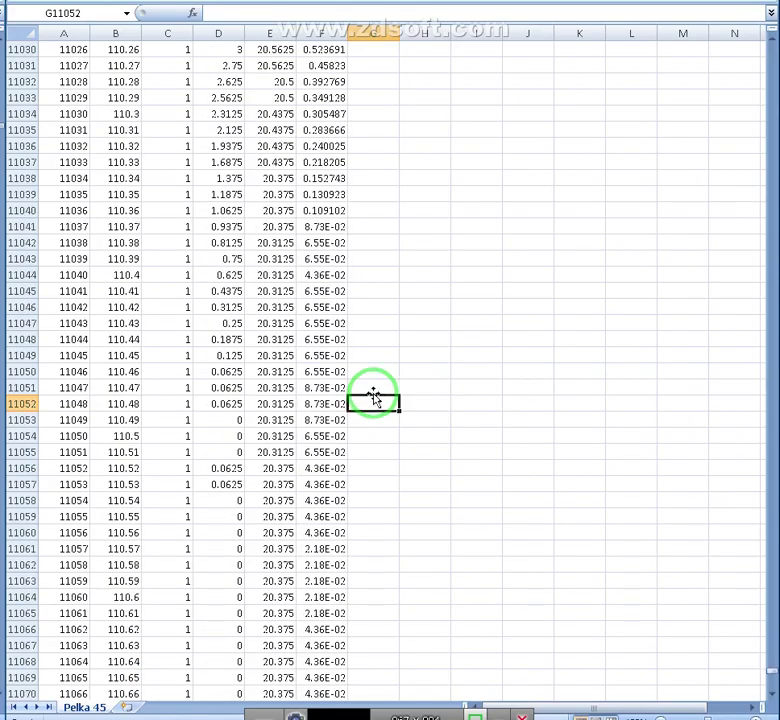
{"action": "left_click", "coordinate": [385, 432]}
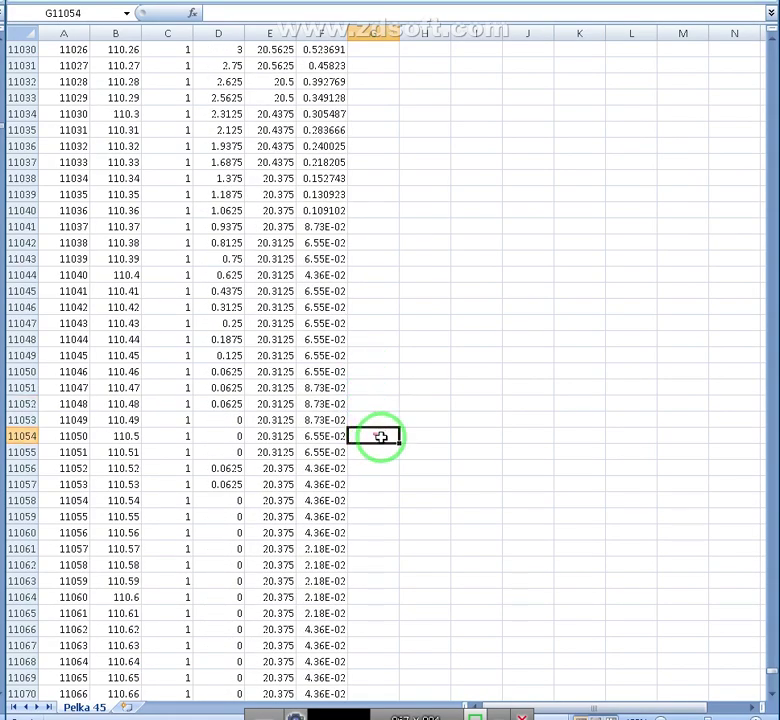
{"action": "scroll", "coordinate": [385, 432], "scroll_direction": "down", "scroll_amount": 14}
{"action": "scroll", "coordinate": [384, 432], "scroll_direction": "up", "scroll_amount": 8}
{"action": "scroll", "coordinate": [384, 432], "scroll_direction": "up", "scroll_amount": 2}
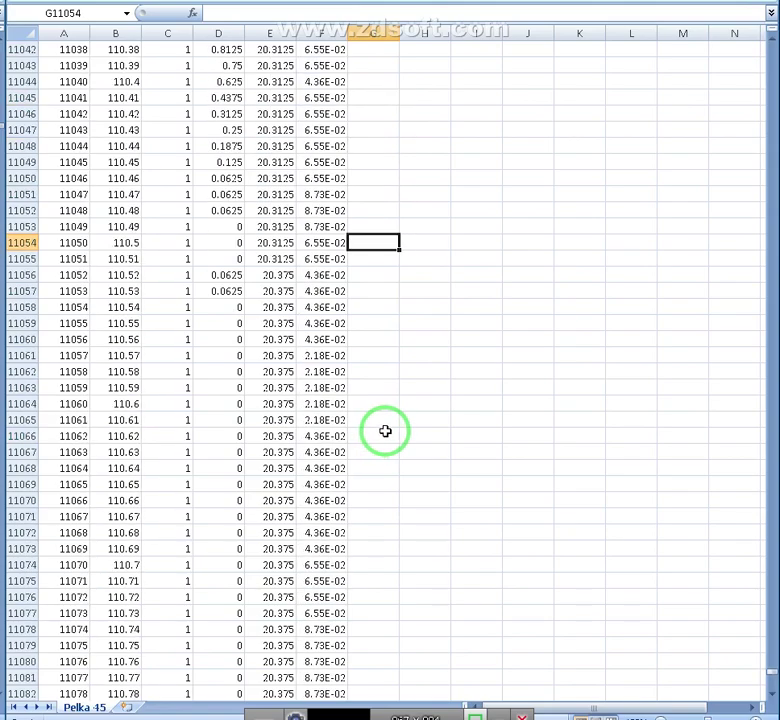
Insert a blank row above the 110.5 s row to end the exercise data.
{"action": "key", "text": "shift+space"}
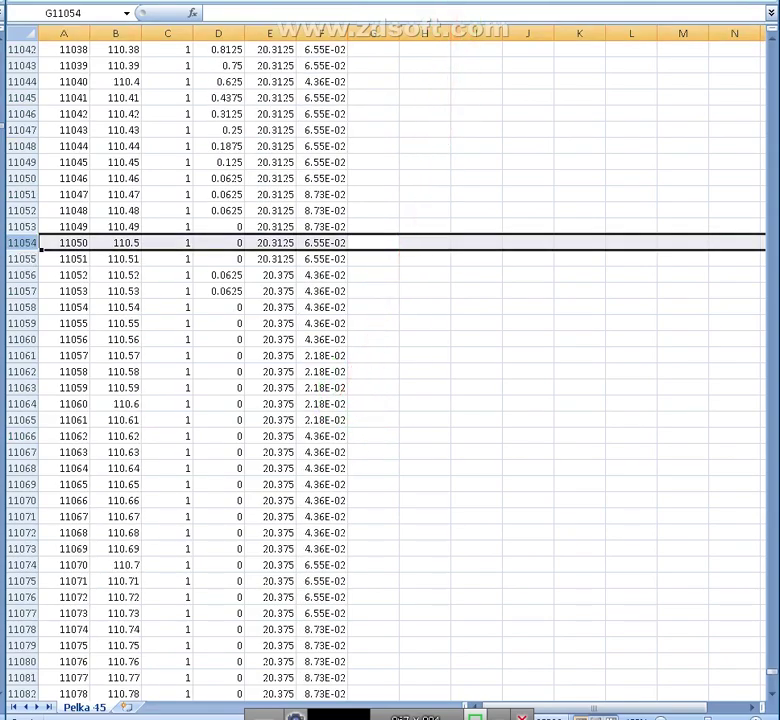
{"action": "key", "text": "ctrl+plus"}
{"action": "key", "text": "ctrl+plus"}
{"action": "left_click", "coordinate": [115, 229]}
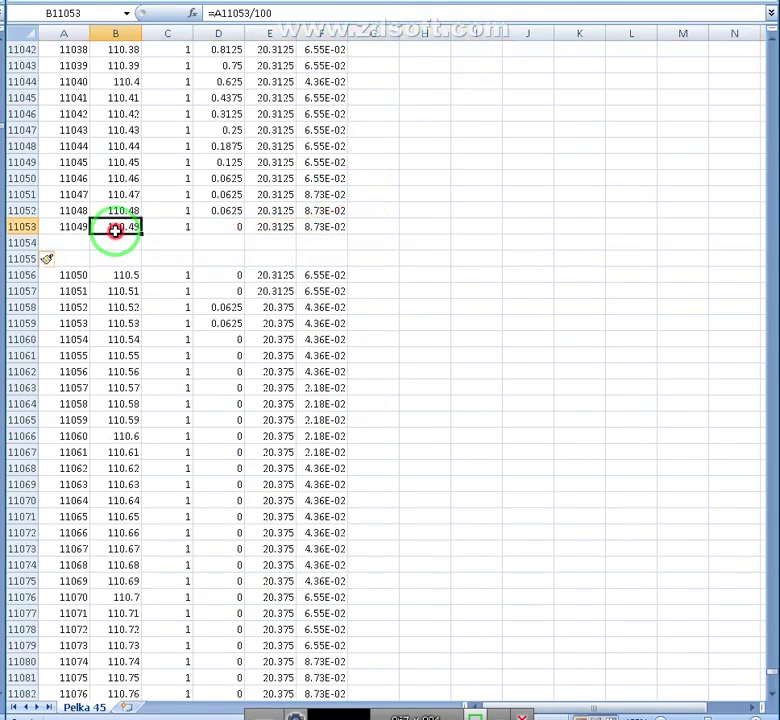
Below the last time, compute the duration =B11053-B272, giving 107.81 s.
{"action": "left_click", "coordinate": [129, 244]}
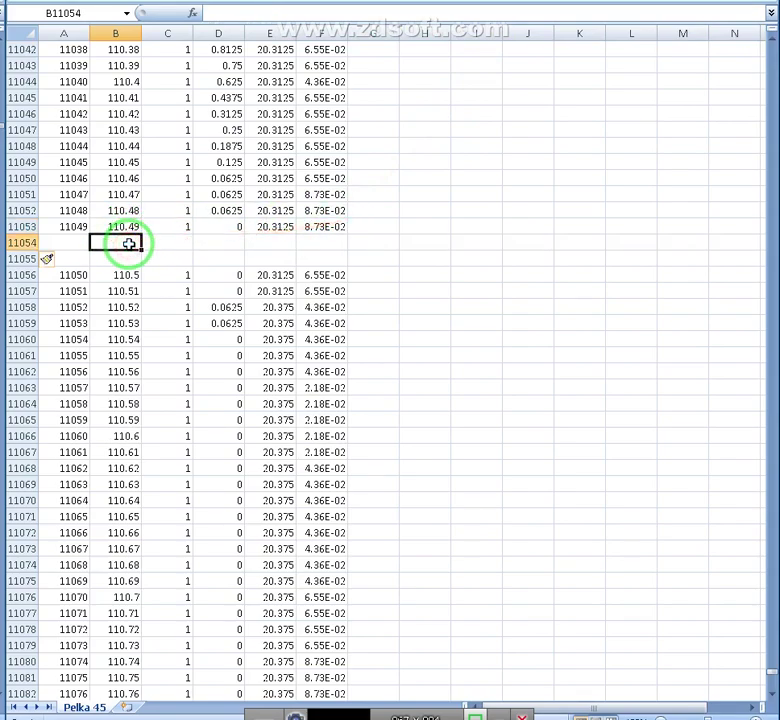
{"action": "type", "text": "="}
{"action": "key", "text": "Up"}
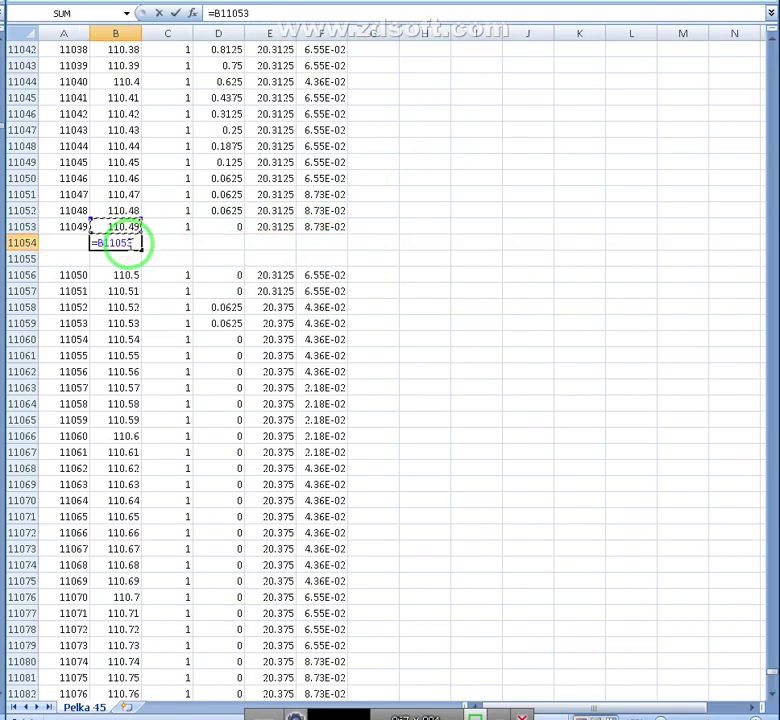
{"action": "type", "text": "-"}
{"action": "key", "text": "ctrl+Up"}
{"action": "key", "text": "ctrl+Up"}
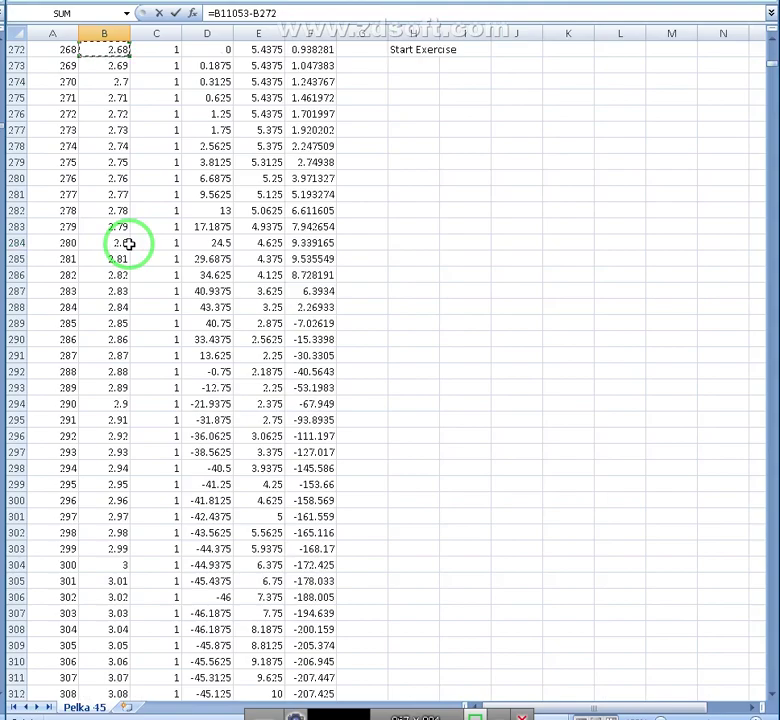
{"action": "key", "text": "Return"}
{"action": "key", "text": "Up"}
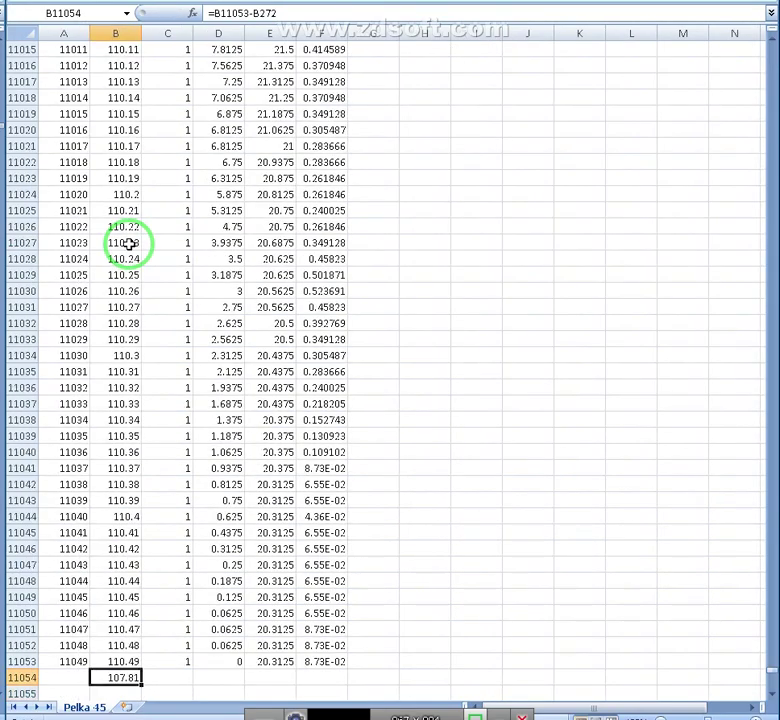
Jump back up column F to the exercise start and move to G273.
{"action": "key", "text": "Right"}
{"action": "key", "text": "Right"}
{"action": "key", "text": "Right"}
{"action": "key", "text": "Right"}
{"action": "key", "text": "Up"}
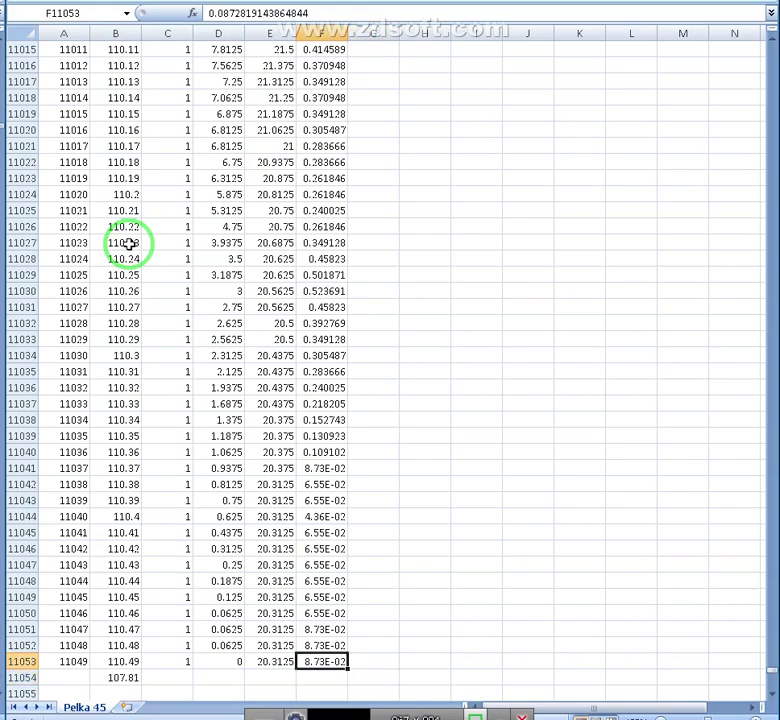
{"action": "key", "text": "ctrl+Up"}
{"action": "key", "text": "Right"}
{"action": "key", "text": "Down"}
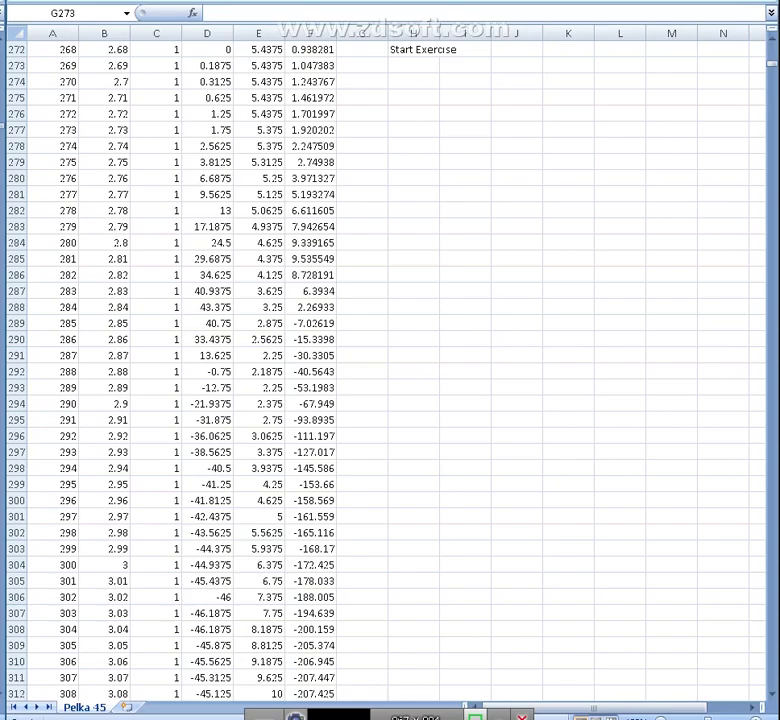
Enter =ABS(F273*(E273-E272)*(2*PI()/360)) in G273 as the first work value.
{"action": "left_click", "coordinate": [363, 64]}
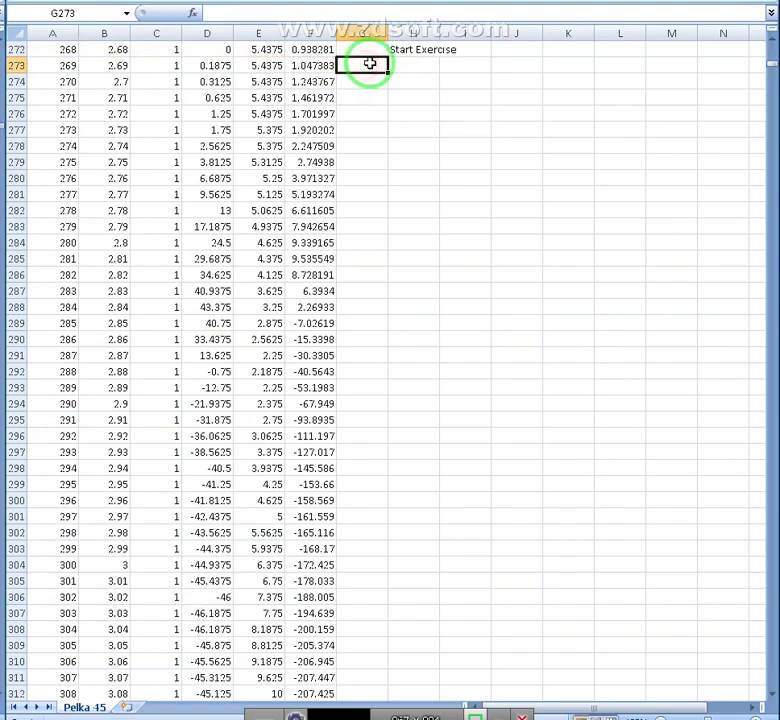
{"action": "double_click", "coordinate": [370, 64]}
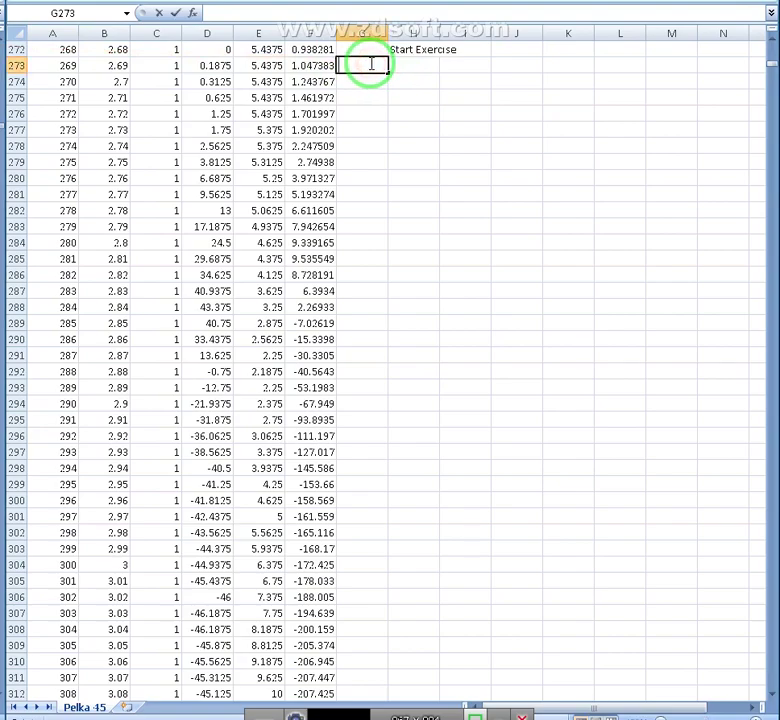
{"action": "type", "text": "=ABS"}
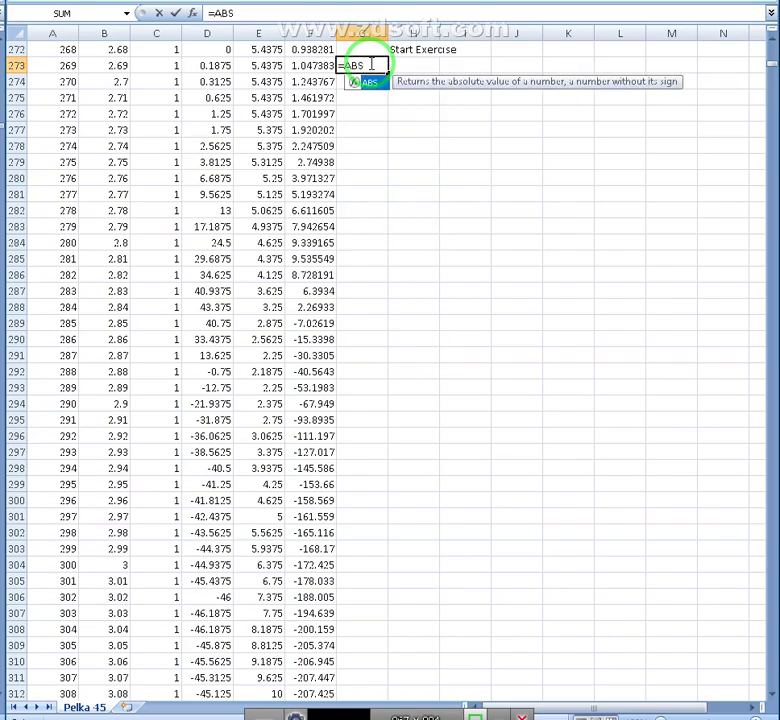
{"action": "type", "text": "("}
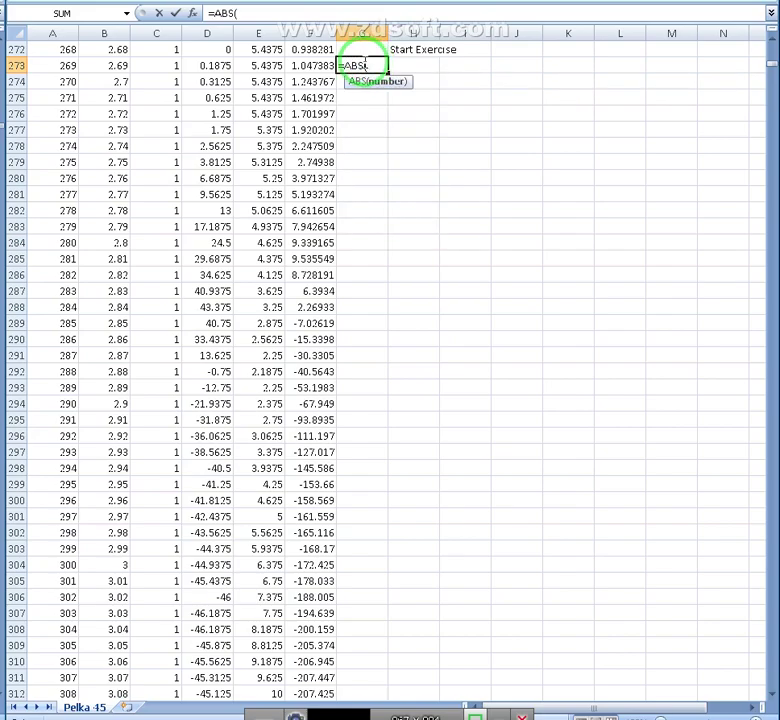
{"action": "left_click", "coordinate": [296, 65]}
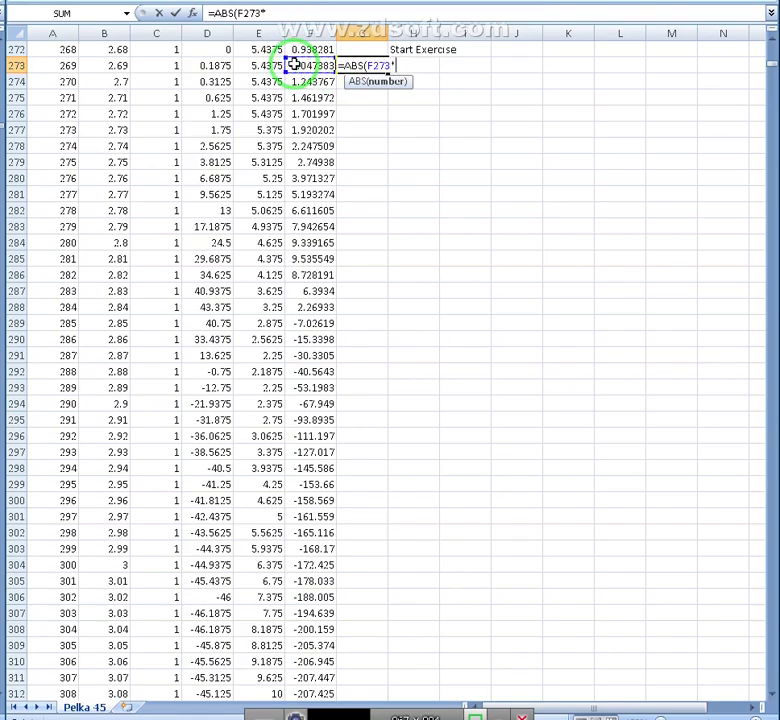
{"action": "type", "text": "*("}
{"action": "left_click", "coordinate": [256, 64]}
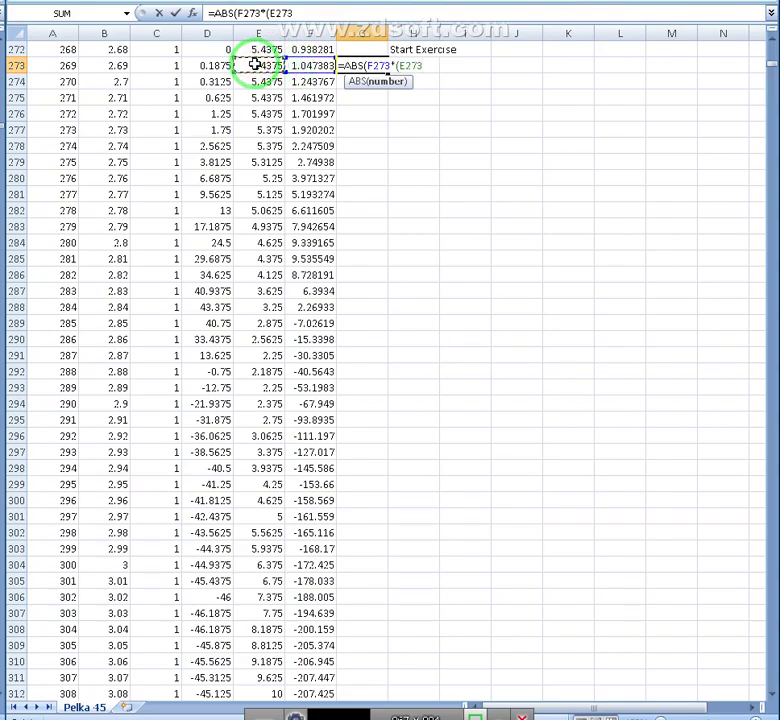
{"action": "type", "text": "-"}
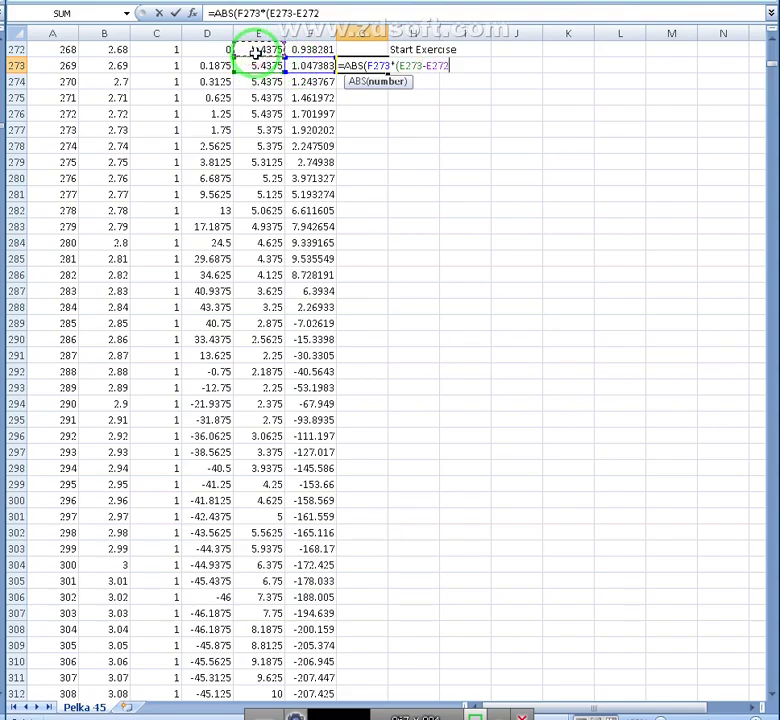
{"action": "type", "text": ")*(2("}
{"action": "key", "text": "BackSpace"}
{"action": "type", "text": "*P"}
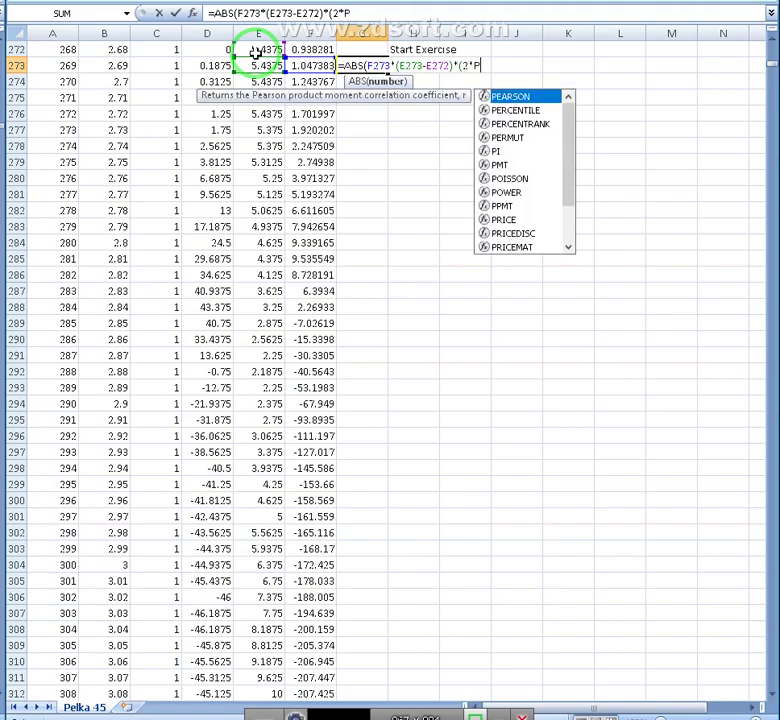
{"action": "type", "text": "I()"}
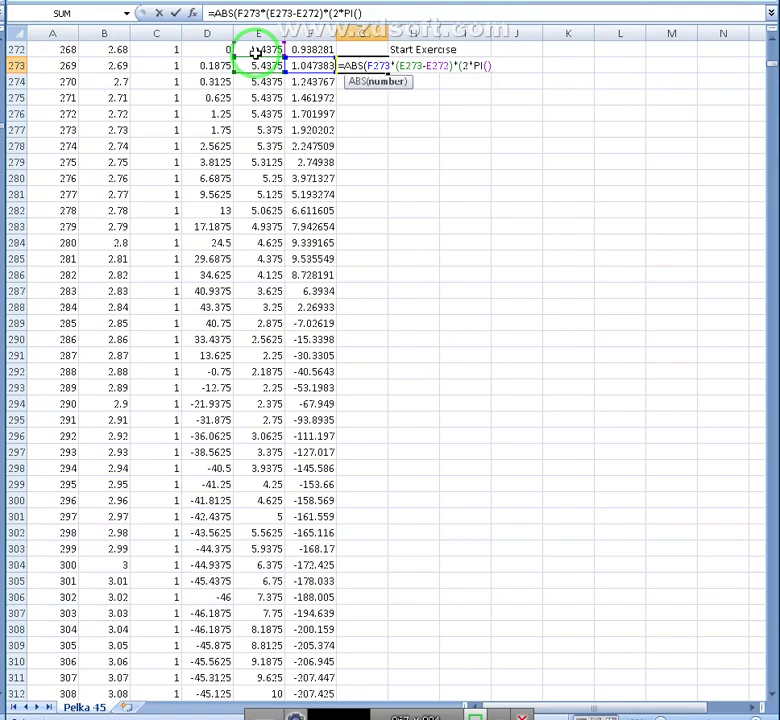
{"action": "type", "text": "/"}
{"action": "type", "text": "35="}
{"action": "key", "text": "BackSpace"}
{"action": "key", "text": "BackSpace"}
{"action": "type", "text": "60))"}
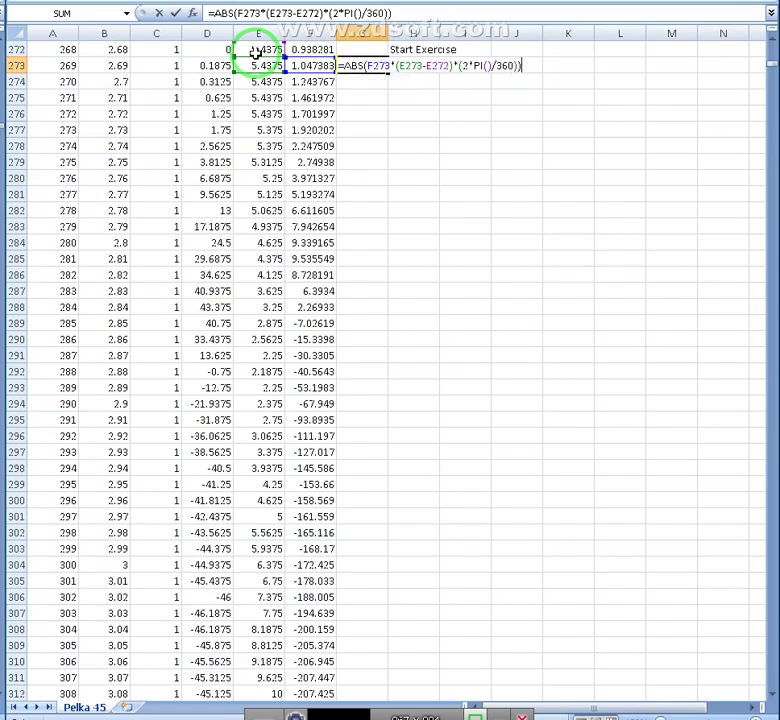
{"action": "key", "text": "Return"}
{"action": "key", "text": "Up"}
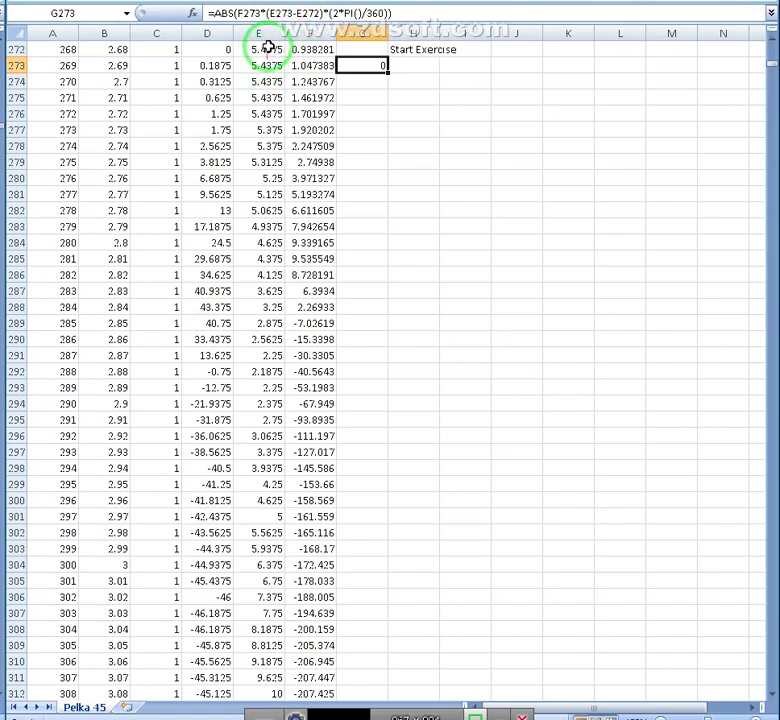
Check where column F's data ends, then return to the G273 formula.
{"action": "left_click", "coordinate": [318, 84]}
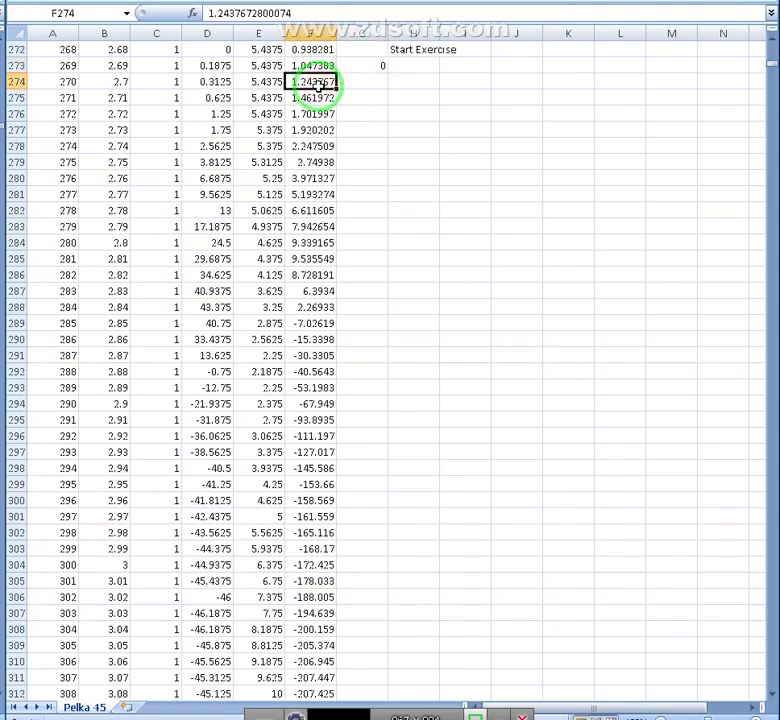
{"action": "key", "text": "ctrl+Down"}
{"action": "key", "text": "Down"}
{"action": "key", "text": "Down"}
{"action": "key", "text": "Up"}
{"action": "key", "text": "Up"}
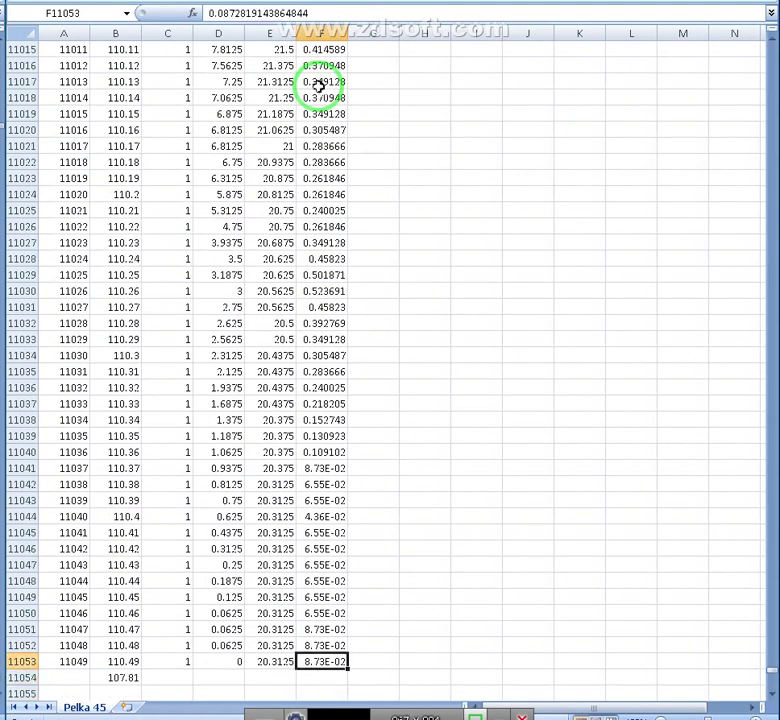
{"action": "key", "text": "Right"}
{"action": "key", "text": "ctrl+Up"}
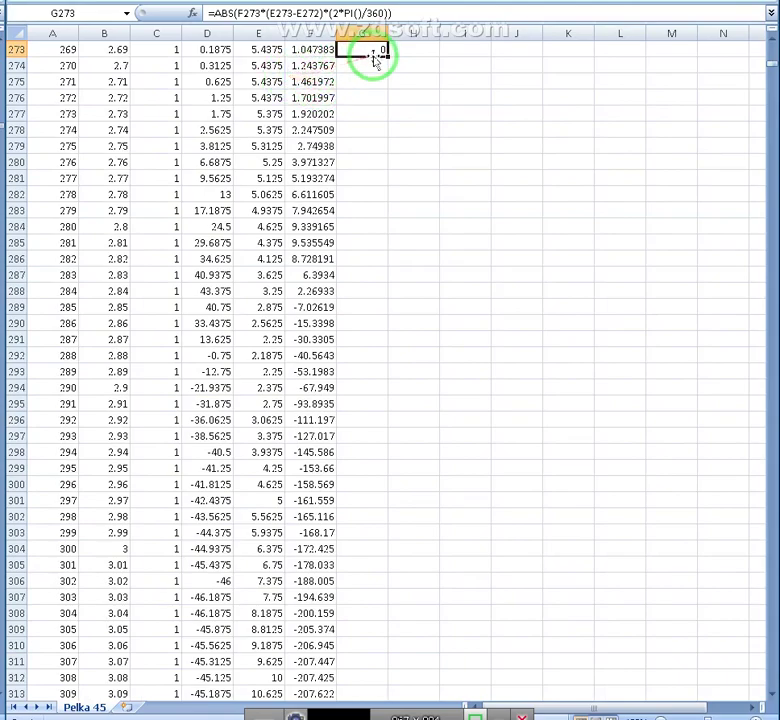
Fill the work formula down column G to row 11053 and move to G11054.
{"action": "scroll", "coordinate": [380, 70], "scroll_direction": "up", "scroll_amount": 5}
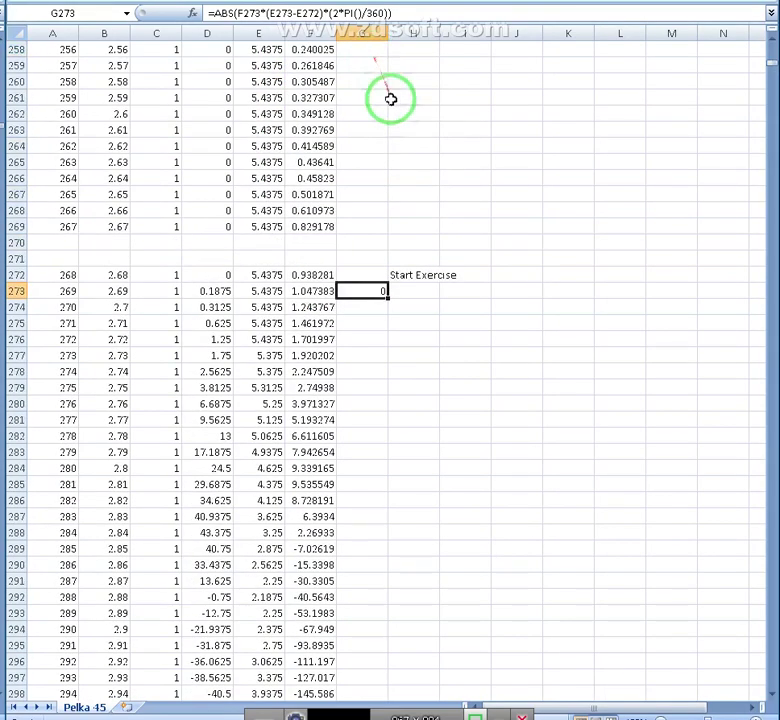
{"action": "double_click", "coordinate": [388, 293]}
{"action": "mouse_move", "coordinate": [384, 296]}
{"action": "left_mouse_down"}
{"action": "mouse_move", "coordinate": [371, 299]}
{"action": "mouse_move", "coordinate": [383, 299]}
{"action": "left_mouse_up"}
{"action": "scroll", "coordinate": [380, 302], "scroll_direction": "down", "scroll_amount": 3}
{"action": "left_click", "coordinate": [355, 307]}
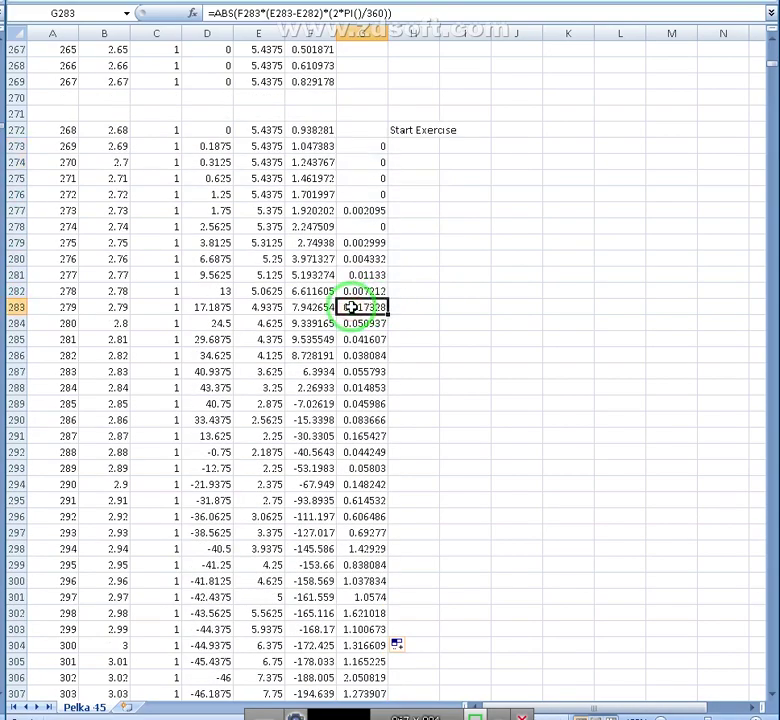
{"action": "key", "text": "ctrl+Down"}
{"action": "key", "text": "Down"}
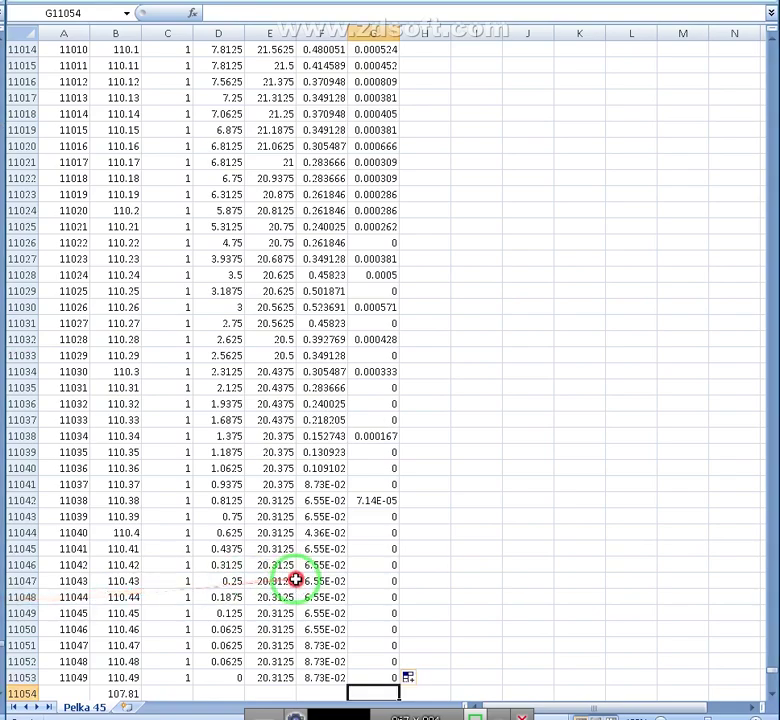
Enter =SUM(G273:G11053) in G11054, totalling 8058.028 J of work.
{"action": "type", "text": "="}
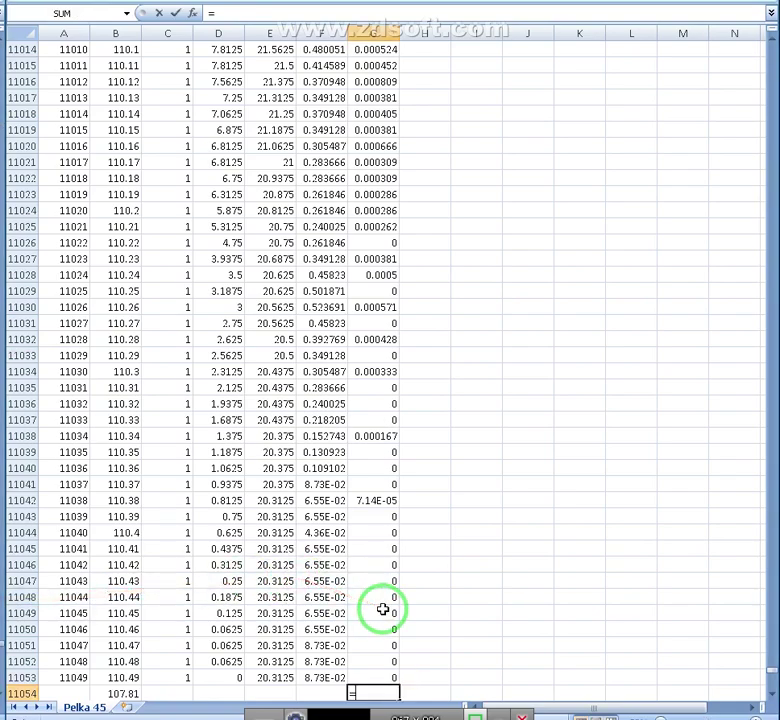
{"action": "type", "text": "SUM"}
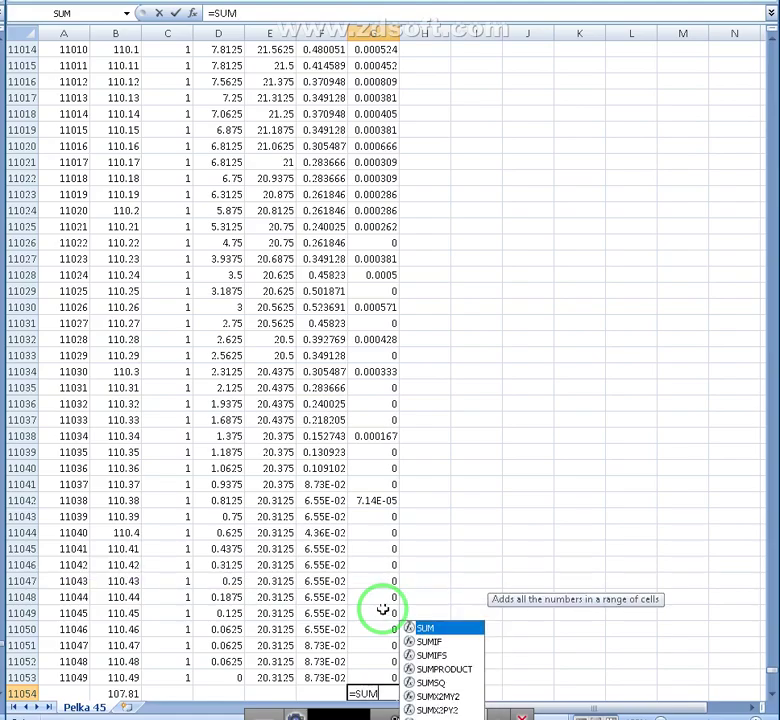
{"action": "type", "text": "("}
{"action": "key", "text": "Up"}
{"action": "key", "text": "ctrl+shift+Up"}
{"action": "key", "text": "Return"}
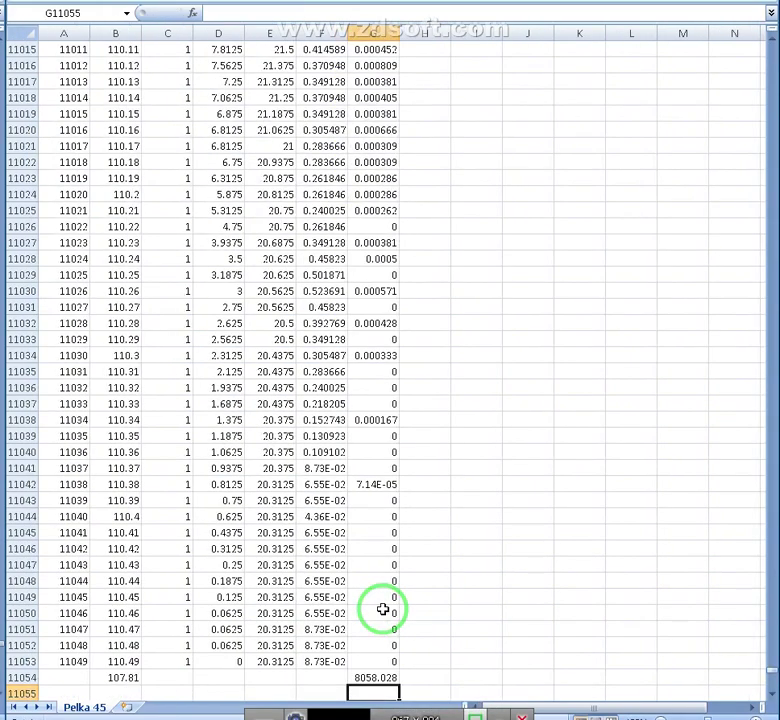
{"action": "key", "text": "Up"}
{"action": "left_click", "coordinate": [385, 612]}
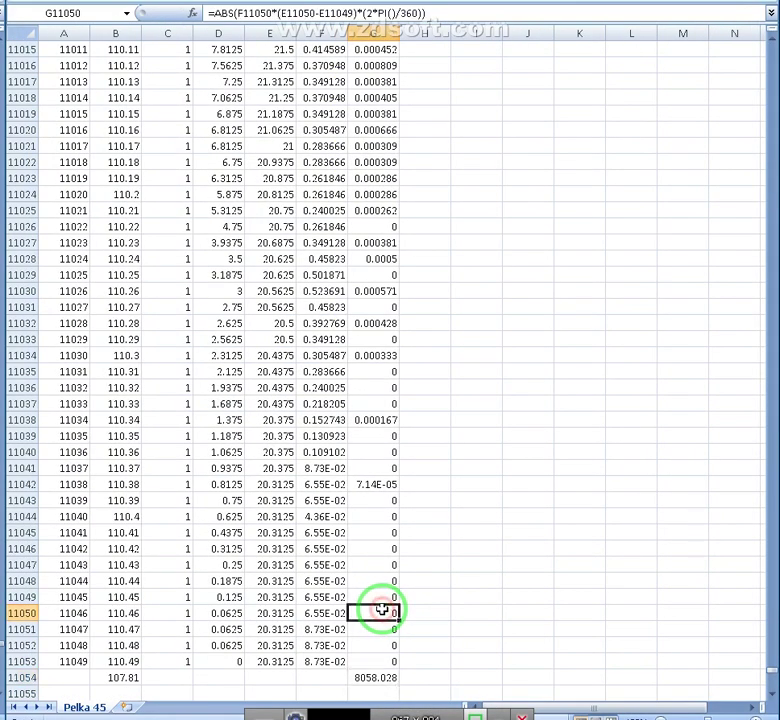